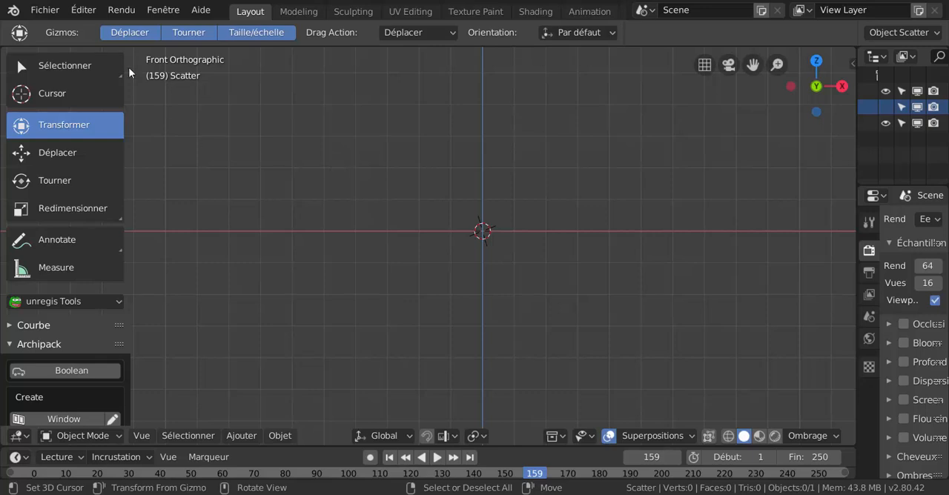
Add a cube mesh to the scene at the 3D cursor
{"action": "left_click", "coordinate": [251, 434]}
{"action": "mouse_move", "coordinate": [255, 420]}
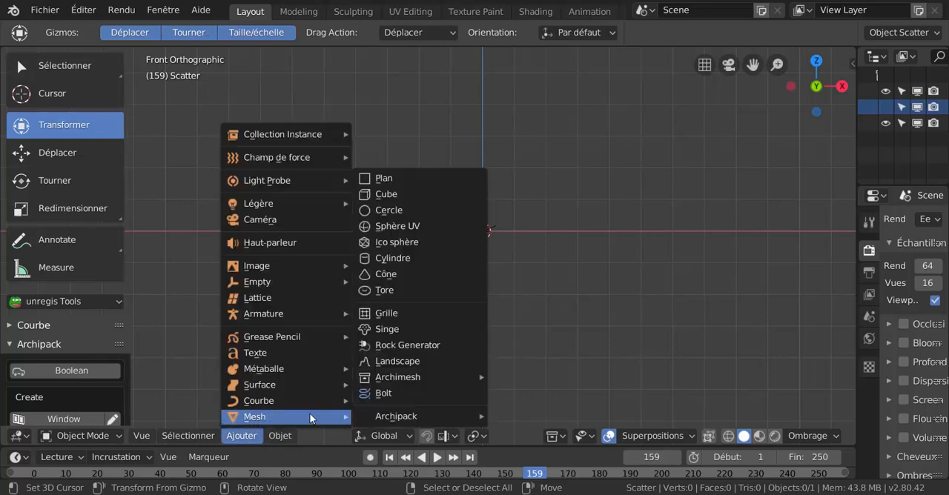
{"action": "left_click", "coordinate": [382, 195]}
{"action": "scroll", "coordinate": [416, 176], "scroll_direction": "up", "scroll_amount": 2}
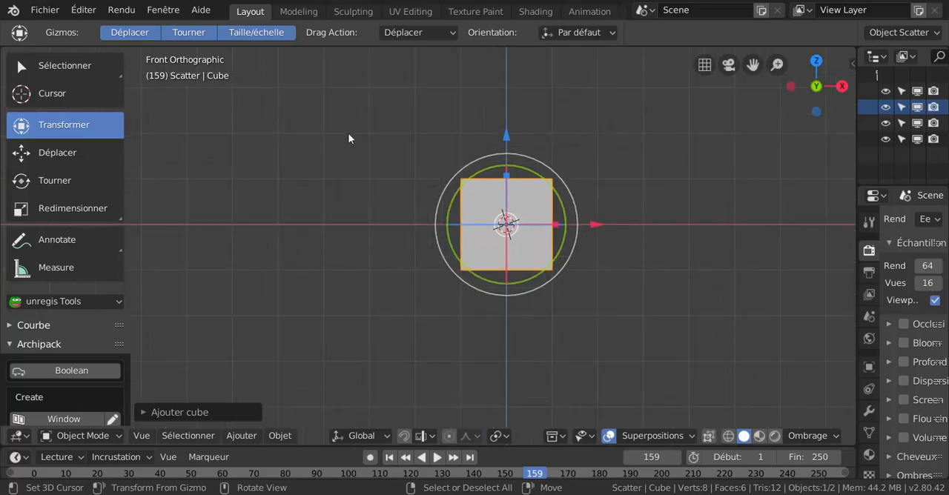
Try the Transform tool's Scale and Rotate gizmos on the cube in turn, leaving only the Move gizmo enabled
{"action": "left_click", "coordinate": [142, 34]}
{"action": "left_click", "coordinate": [188, 33]}
{"action": "left_click", "coordinate": [246, 34]}
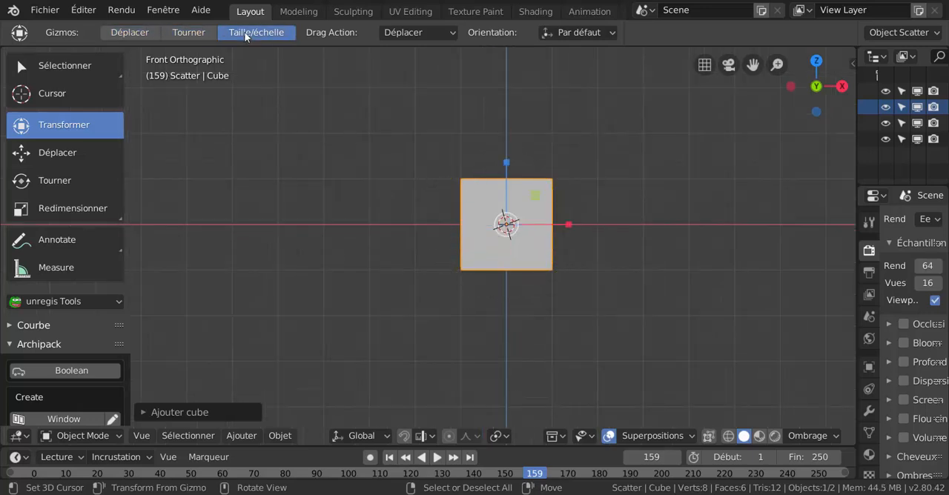
{"action": "left_click", "coordinate": [187, 32]}
{"action": "left_click", "coordinate": [132, 32]}
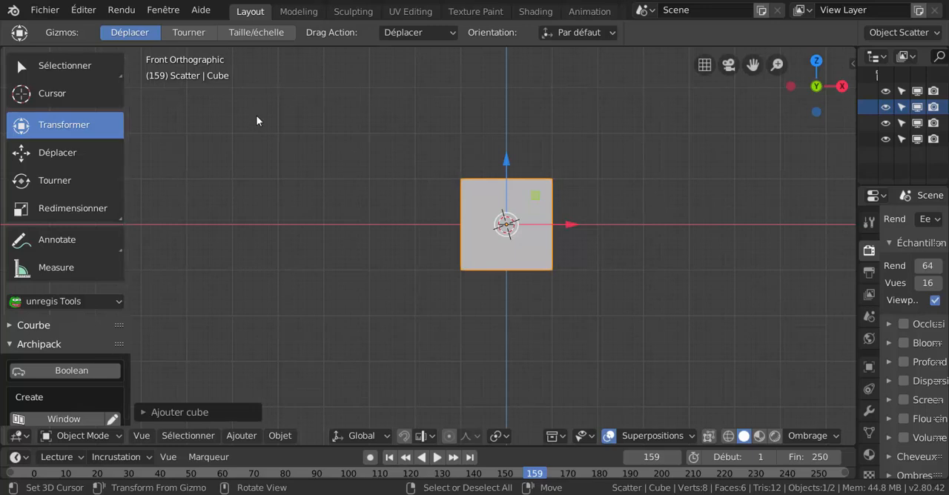
{"action": "middle_click_drag", "start_coordinate": [608, 188], "coordinate": [563, 200], "text": "shift"}
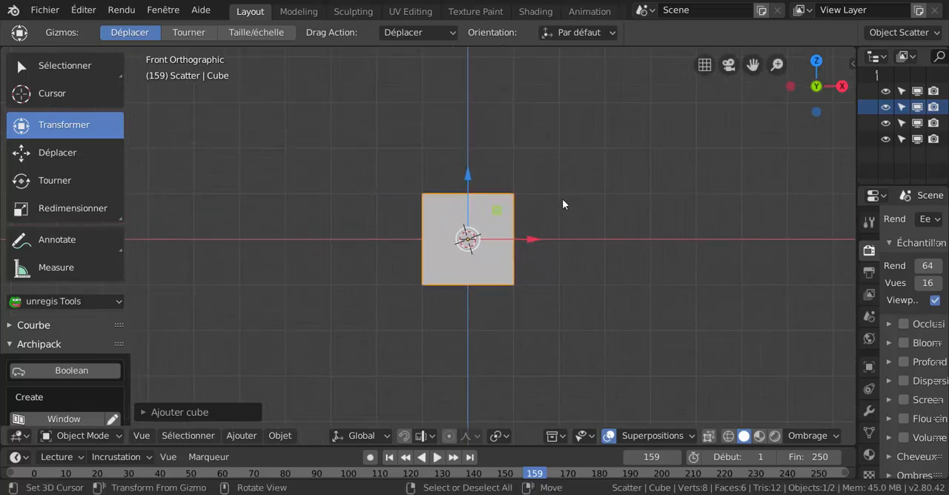
{"action": "scroll", "coordinate": [560, 199], "scroll_direction": "up", "scroll_amount": 2}
Replace the Move gizmo with Rotate, switch to Scale, and enable the Move and Scale gizmos together
{"action": "left_click", "coordinate": [187, 35]}
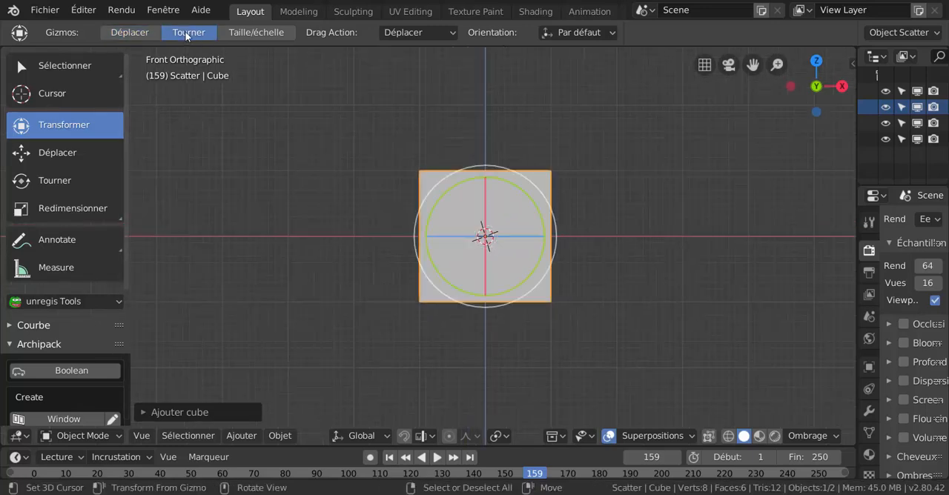
{"action": "left_click", "coordinate": [256, 32]}
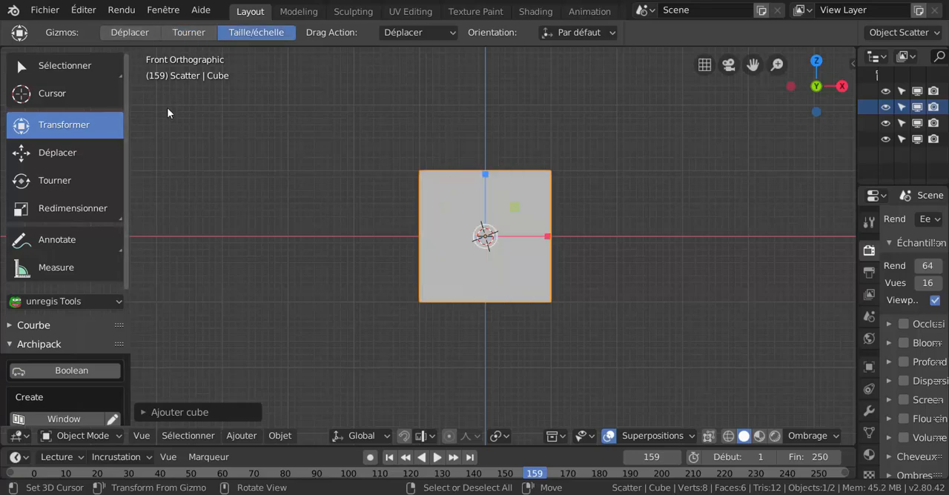
{"action": "left_click", "coordinate": [132, 32], "text": "shift"}
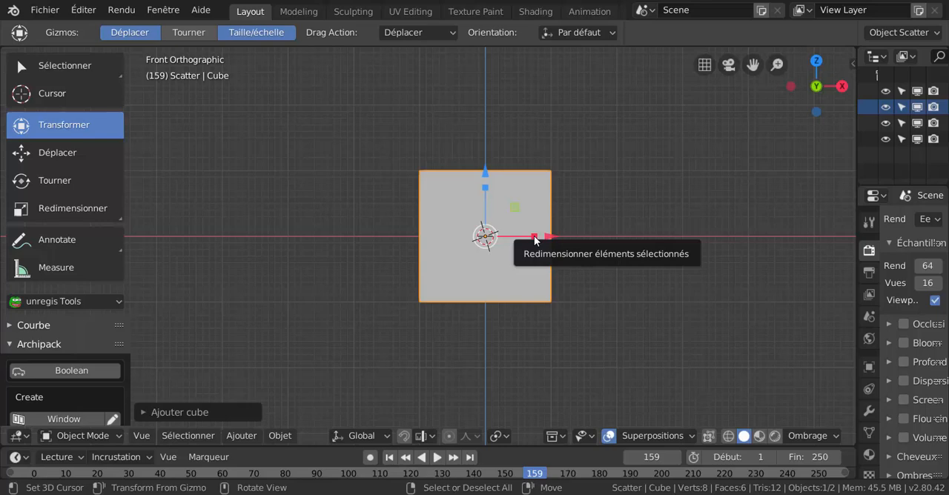
Scale the cube along X and Z into a box about twice as wide as it is high
{"action": "mouse_move", "coordinate": [534, 236]}
{"action": "left_mouse_down"}
{"action": "mouse_move", "coordinate": [691, 231]}
{"action": "mouse_move", "coordinate": [571, 252]}
{"action": "mouse_move", "coordinate": [565, 241]}
{"action": "mouse_move", "coordinate": [529, 247]}
{"action": "mouse_move", "coordinate": [551, 232]}
{"action": "left_mouse_up"}
{"action": "scroll", "coordinate": [555, 282], "scroll_direction": "up", "scroll_amount": 2}
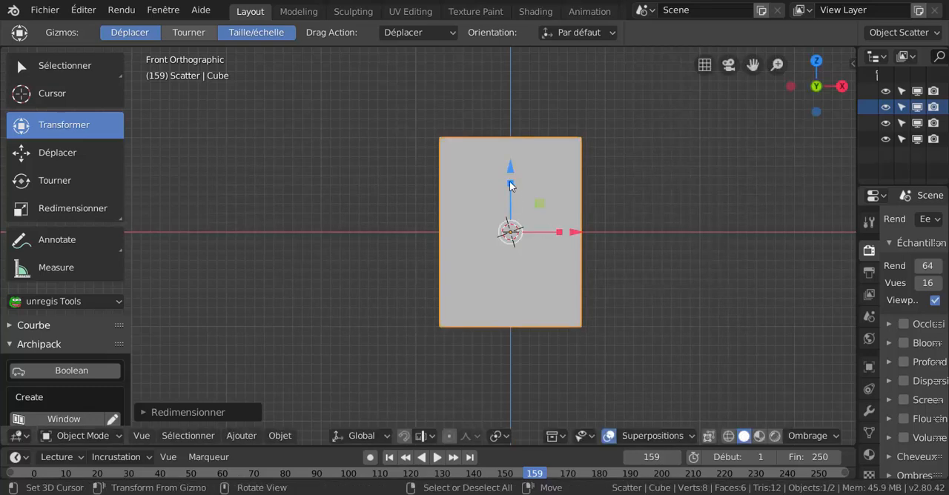
{"action": "left_click_drag", "start_coordinate": [510, 186], "coordinate": [519, 203]}
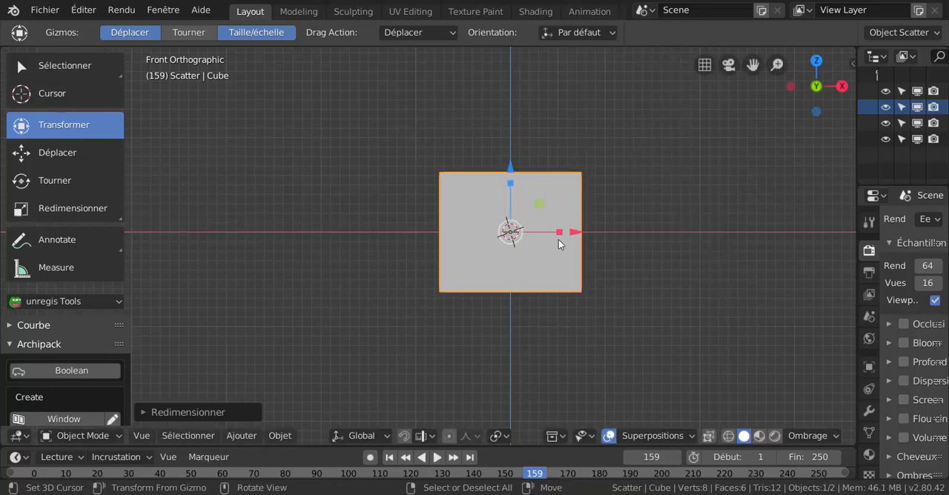
{"action": "left_click_drag", "start_coordinate": [558, 234], "coordinate": [599, 227]}
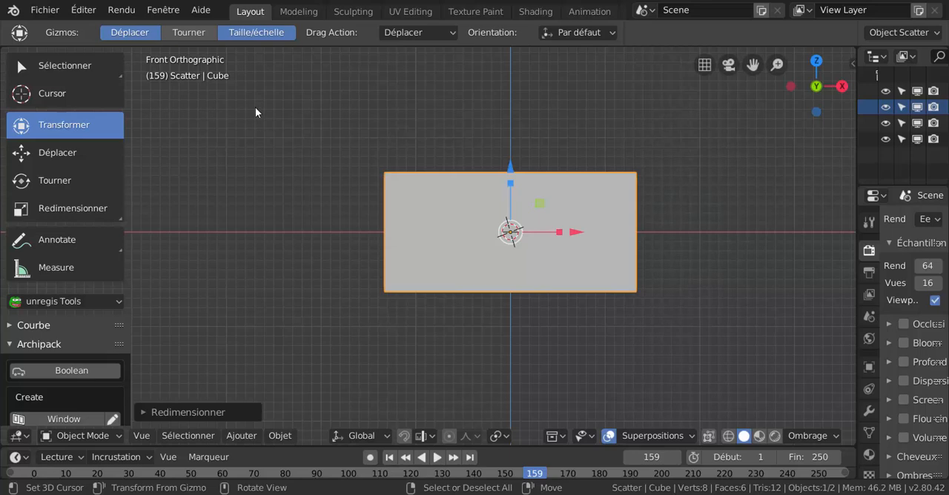
Change the Transform tool's gizmos on the box to the Rotate and Scale combination
{"action": "left_click", "coordinate": [127, 34]}
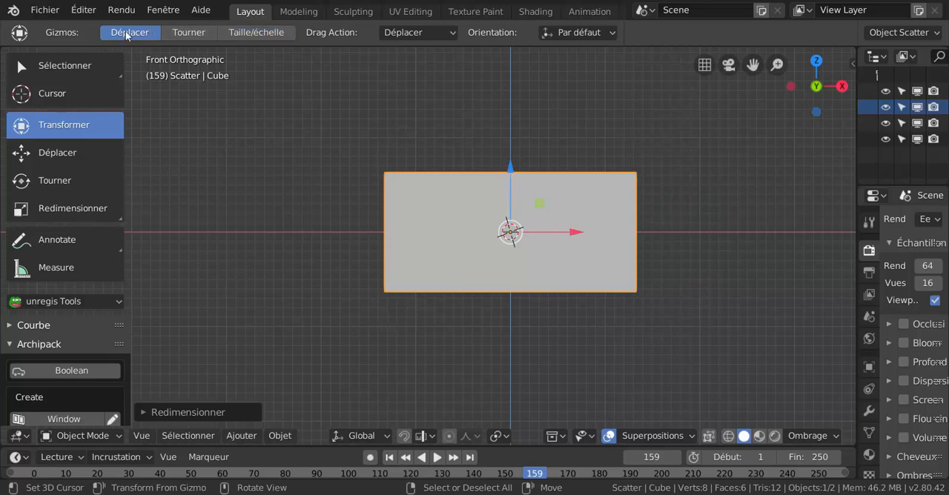
{"action": "left_click", "coordinate": [246, 33]}
{"action": "left_click", "coordinate": [195, 32], "text": "shift"}
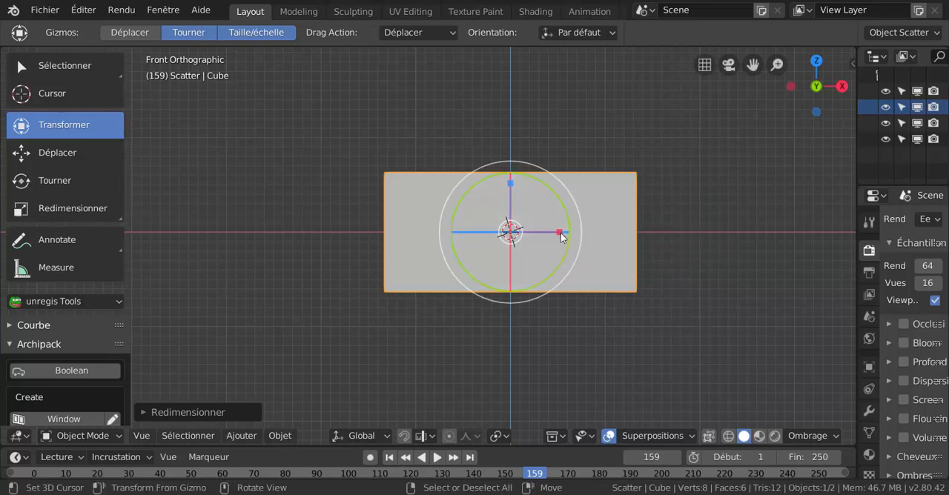
Try rotating the box slightly with the combined gizmo, and undo the rotation
{"action": "left_click_drag", "start_coordinate": [560, 235], "coordinate": [599, 245]}
{"action": "middle_click_drag", "start_coordinate": [660, 276], "coordinate": [691, 345]}
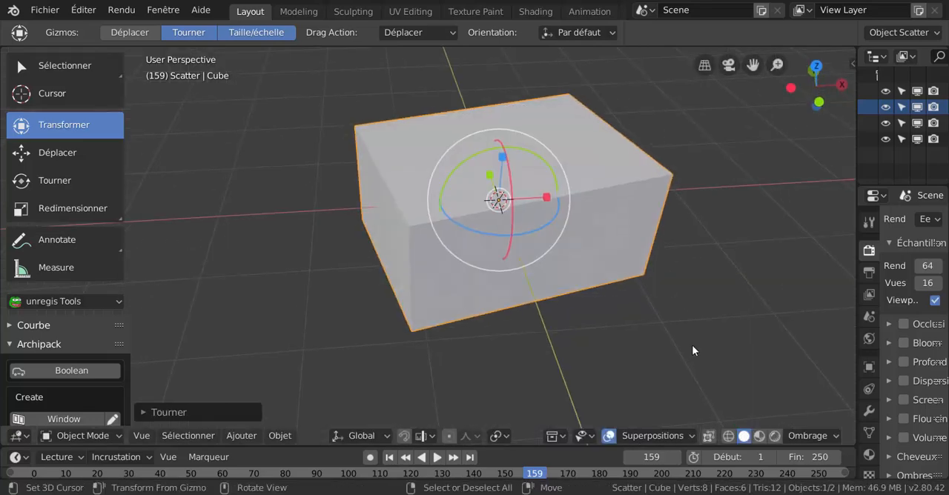
{"action": "key", "text": "ctrl+z"}
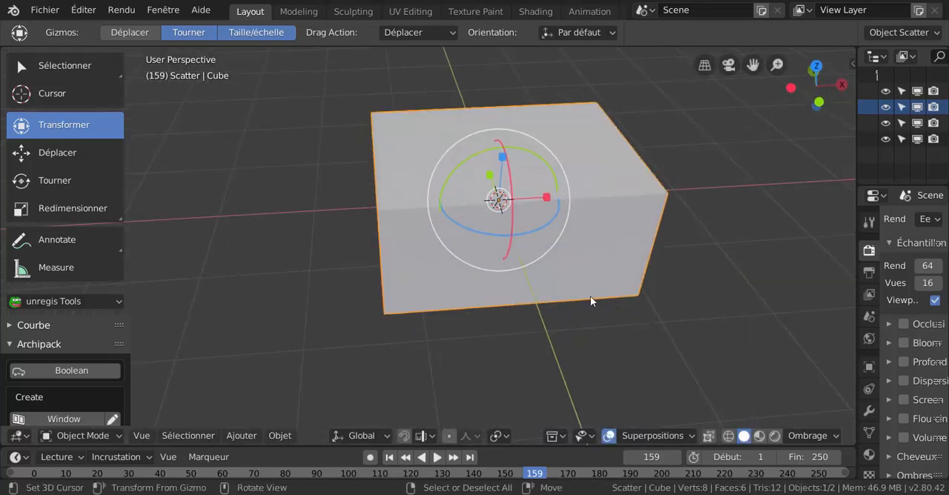
Narrow the box slightly along X with the Scale gizmo, and return to the front view
{"action": "mouse_move", "coordinate": [590, 295]}
{"action": "middle_mouse_down"}
{"action": "mouse_move", "coordinate": [590, 254]}
{"action": "mouse_move", "coordinate": [595, 292]}
{"action": "middle_mouse_up"}
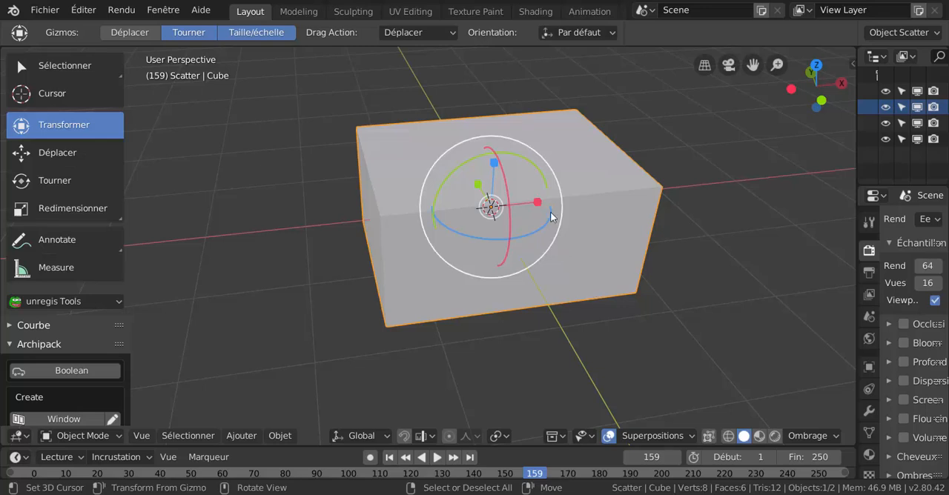
{"action": "mouse_move", "coordinate": [538, 206]}
{"action": "left_mouse_down"}
{"action": "mouse_move", "coordinate": [578, 203]}
{"action": "mouse_move", "coordinate": [540, 205]}
{"action": "mouse_move", "coordinate": [558, 208]}
{"action": "mouse_move", "coordinate": [523, 215]}
{"action": "mouse_move", "coordinate": [529, 218]}
{"action": "left_mouse_up"}
{"action": "middle_click_drag", "start_coordinate": [499, 250], "coordinate": [577, 261]}
{"action": "key", "text": "KP_1"}
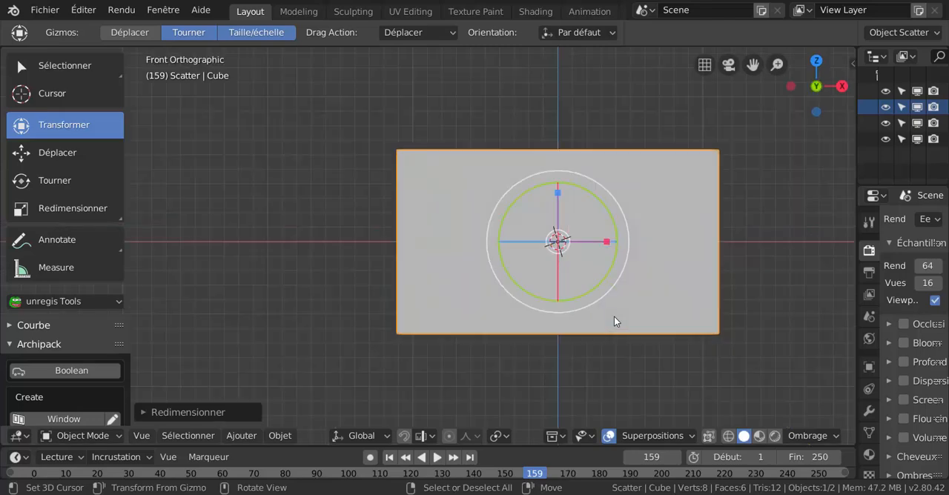
Scale the box down along X until it is taller than wide, and return to the front orthographic view
{"action": "middle_click_drag", "start_coordinate": [637, 287], "coordinate": [538, 296], "text": "shift"}
{"action": "scroll", "coordinate": [500, 262], "scroll_direction": "up", "scroll_amount": 3}
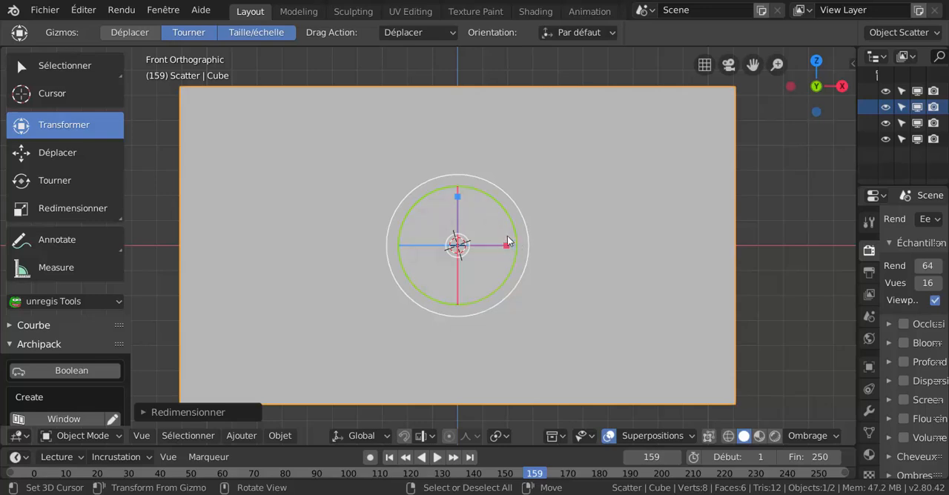
{"action": "scroll", "coordinate": [525, 259], "scroll_direction": "up", "scroll_amount": 1}
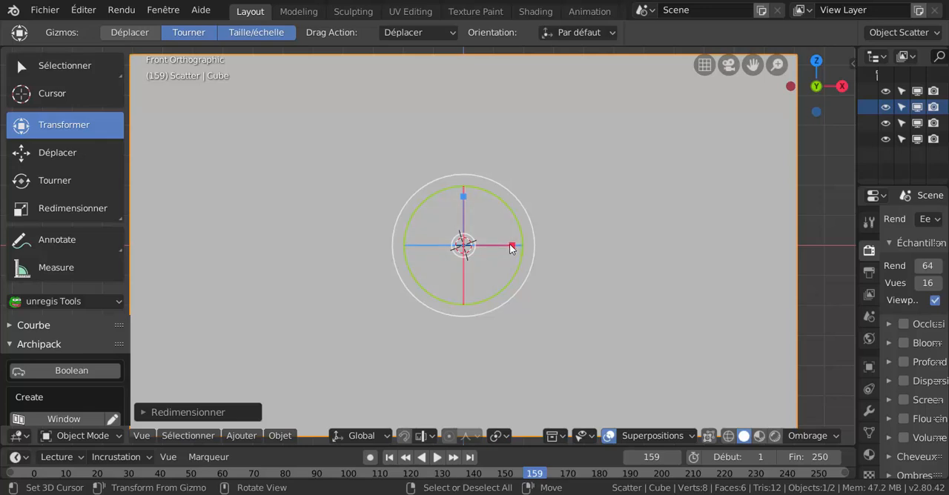
{"action": "middle_click_drag", "start_coordinate": [559, 265], "coordinate": [591, 289]}
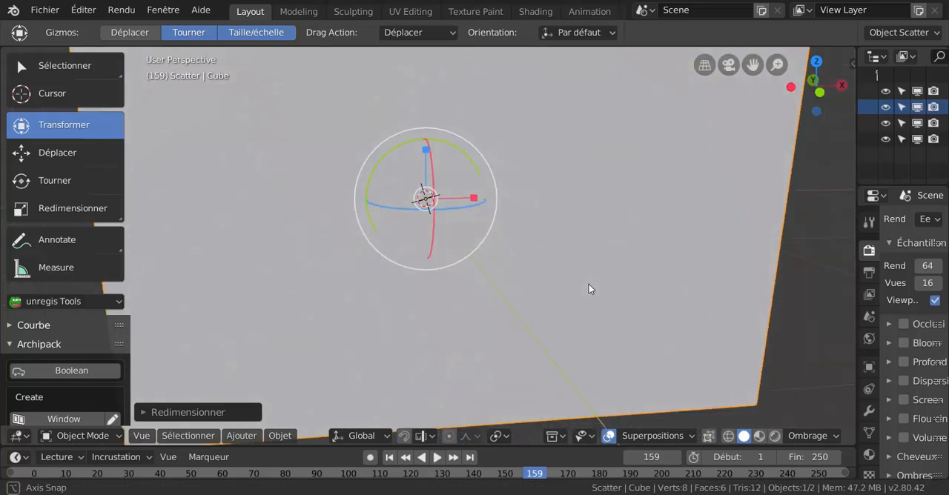
{"action": "middle_click_drag", "start_coordinate": [517, 213], "coordinate": [558, 272]}
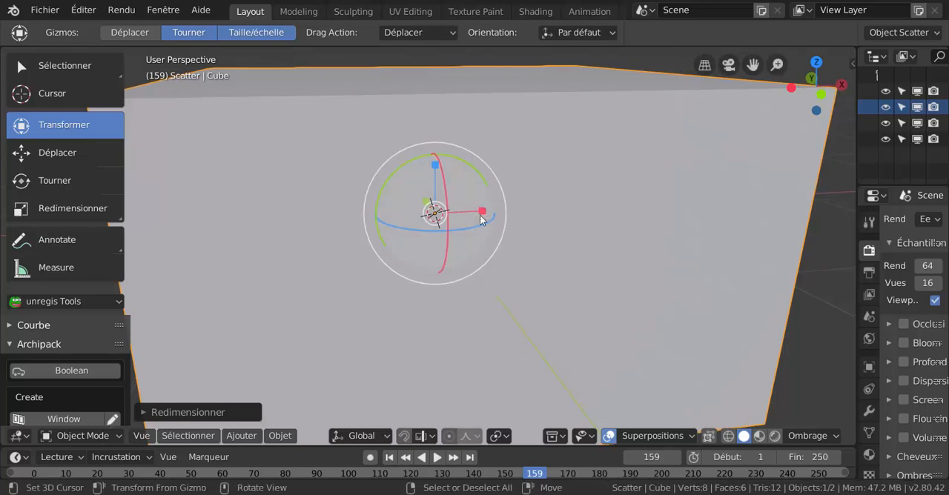
{"action": "left_click_drag", "start_coordinate": [482, 211], "coordinate": [455, 210]}
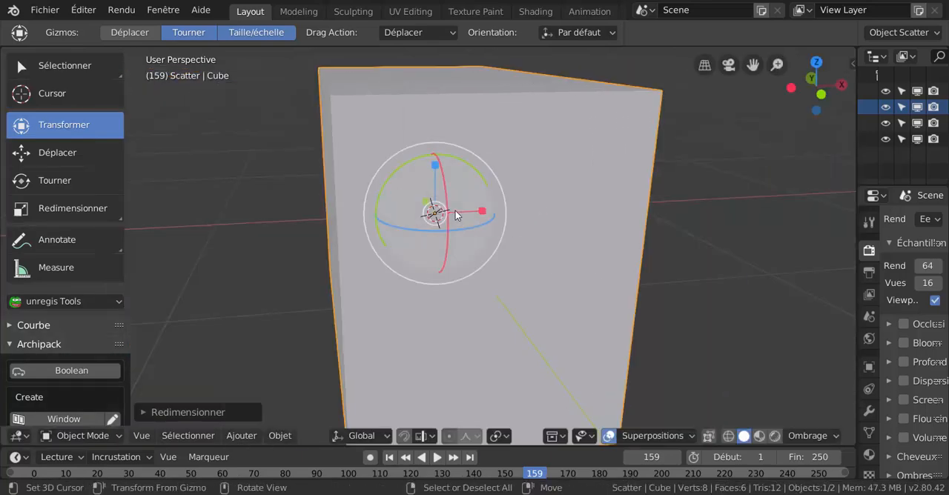
{"action": "scroll", "coordinate": [456, 223], "scroll_direction": "down", "scroll_amount": 3}
{"action": "middle_click_drag", "start_coordinate": [466, 269], "coordinate": [357, 254]}
{"action": "mouse_move", "coordinate": [616, 248]}
{"action": "left_mouse_down"}
{"action": "mouse_move", "coordinate": [643, 245]}
{"action": "mouse_move", "coordinate": [600, 247]}
{"action": "left_mouse_up"}
{"action": "key", "text": "KP_1"}
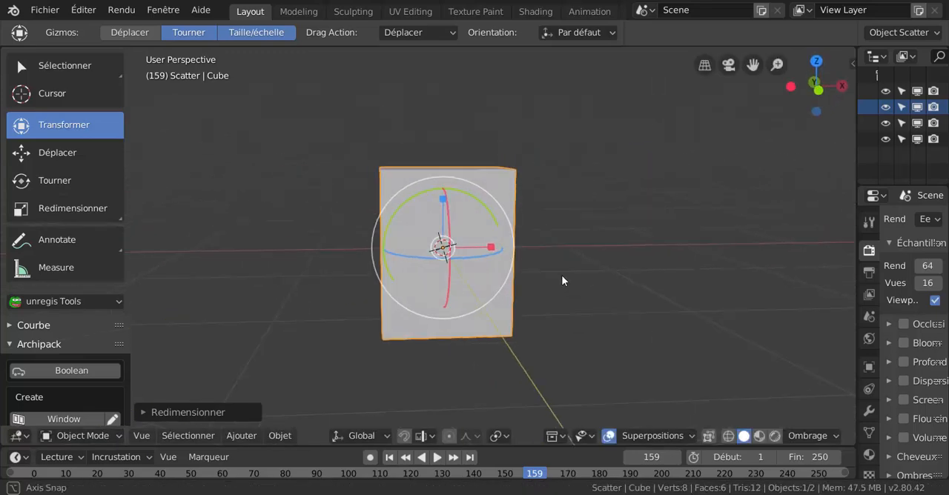
{"action": "key", "text": "KP_5"}
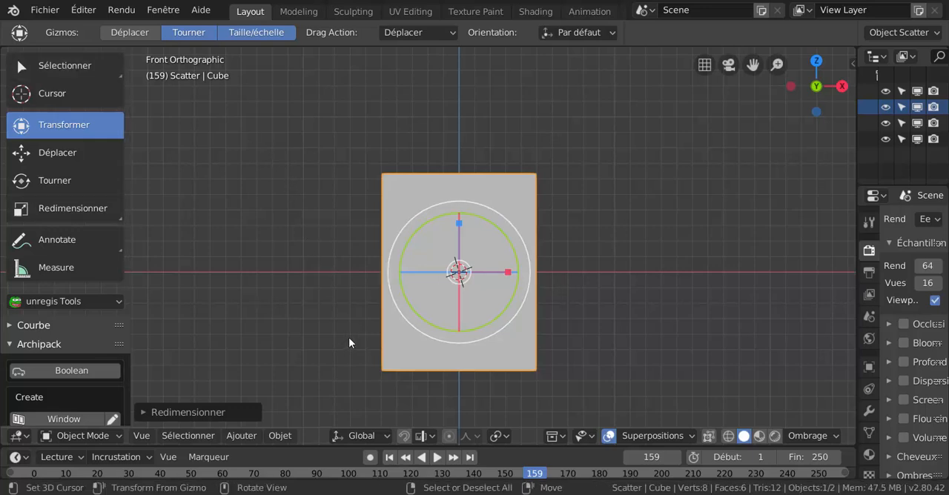
Switch the box from Object Mode to Edit Mode
{"action": "left_click", "coordinate": [244, 436]}
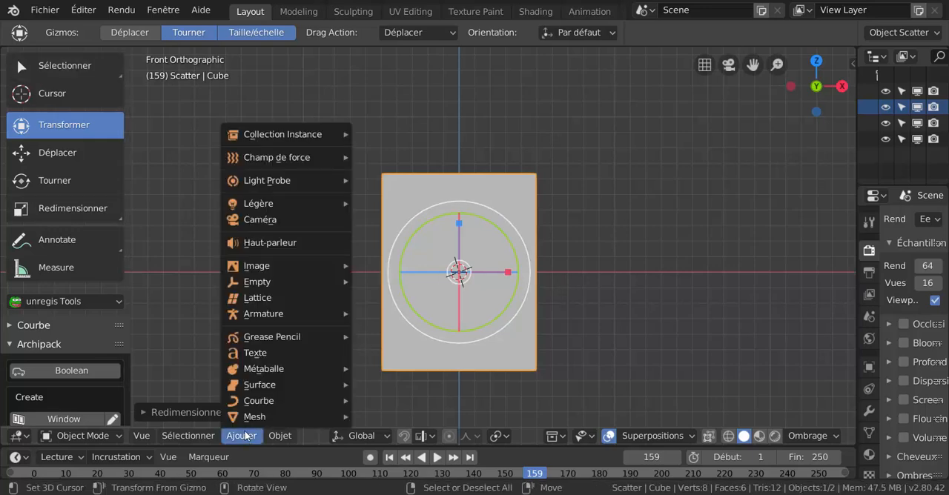
{"action": "key", "text": "ctrl+Tab"}
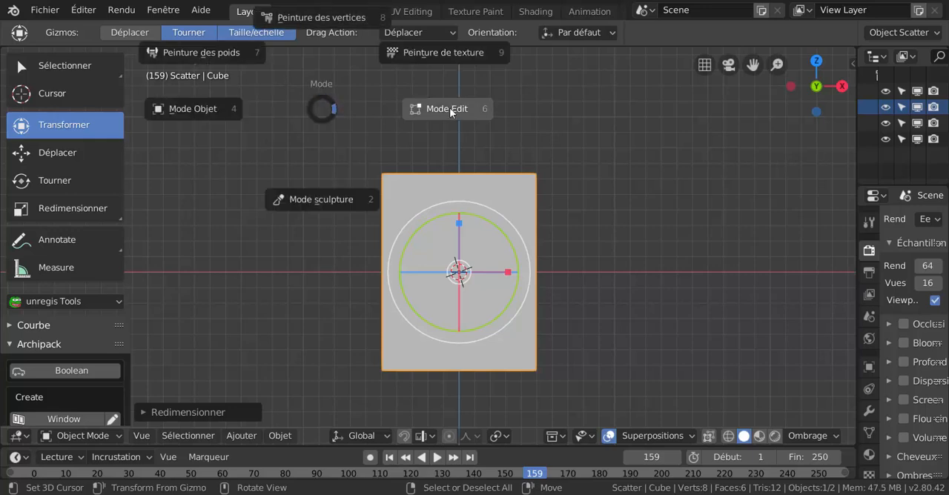
{"action": "left_click", "coordinate": [448, 109]}
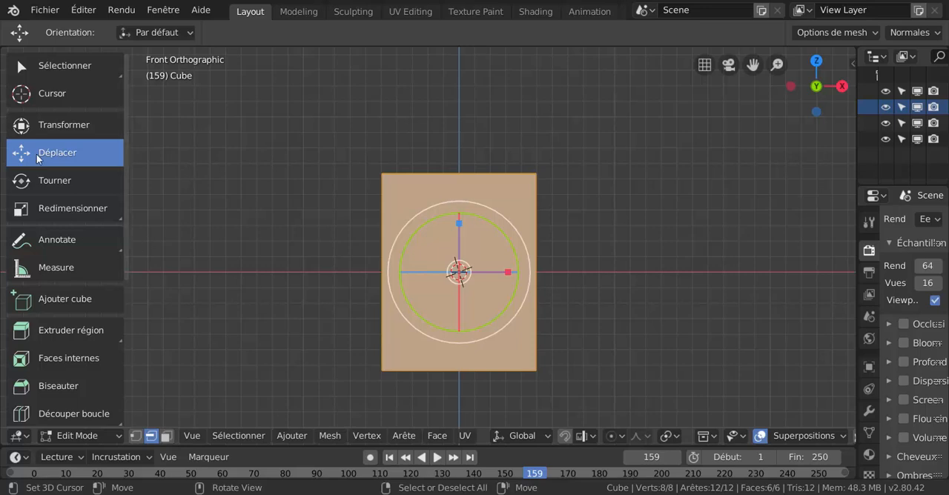
Use the Transform tool with Move and Scale gizmos to widen the whole mesh along X to a nearly square front
{"action": "left_click", "coordinate": [60, 123]}
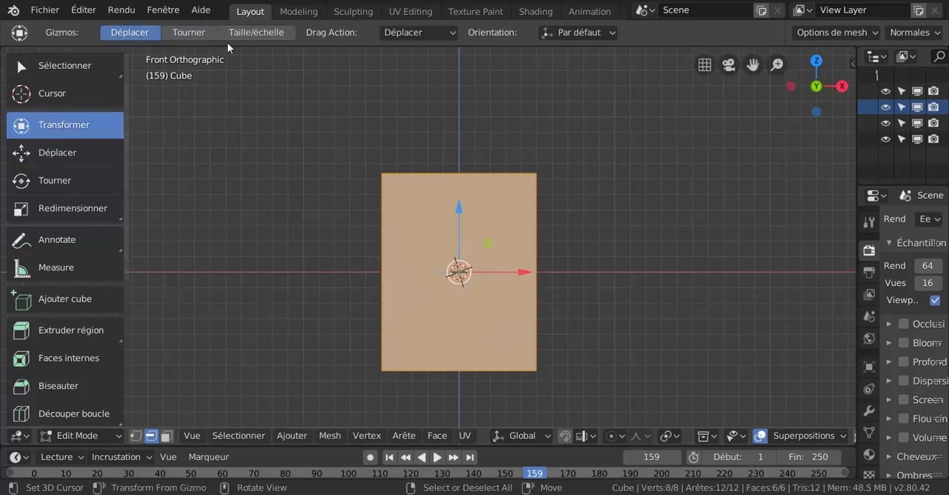
{"action": "left_click", "coordinate": [252, 32], "text": "shift"}
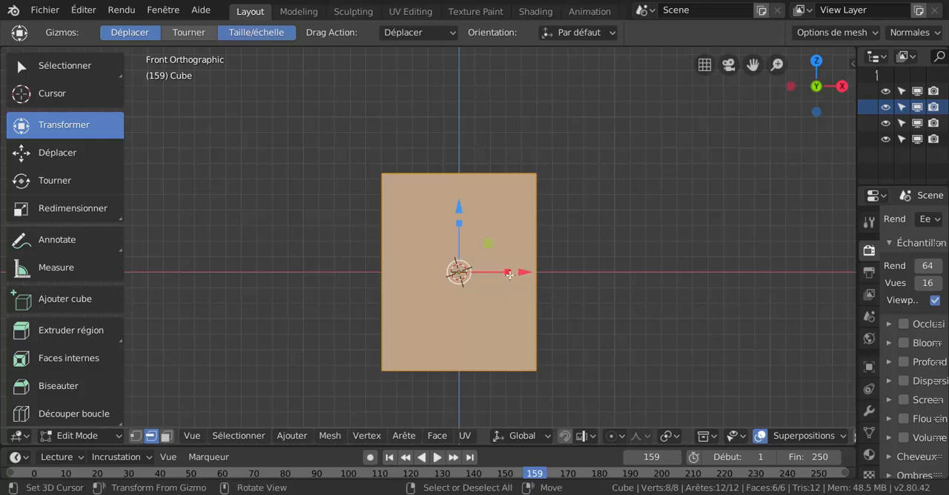
{"action": "mouse_move", "coordinate": [508, 272]}
{"action": "left_mouse_down"}
{"action": "mouse_move", "coordinate": [525, 273]}
{"action": "mouse_move", "coordinate": [496, 269]}
{"action": "mouse_move", "coordinate": [526, 272]}
{"action": "left_mouse_up"}
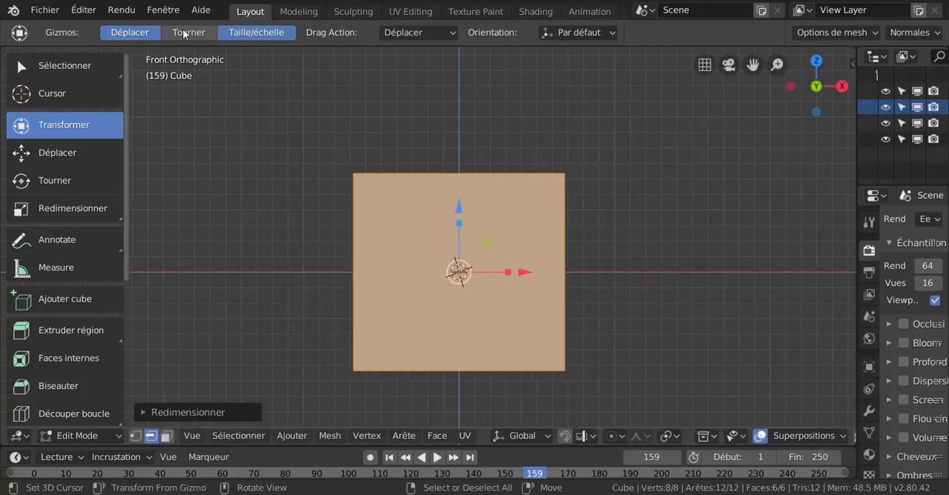
Switch the mesh's gizmos to Move only, add Rotate, and leave only the Rotate gizmo enabled
{"action": "left_click", "coordinate": [133, 32]}
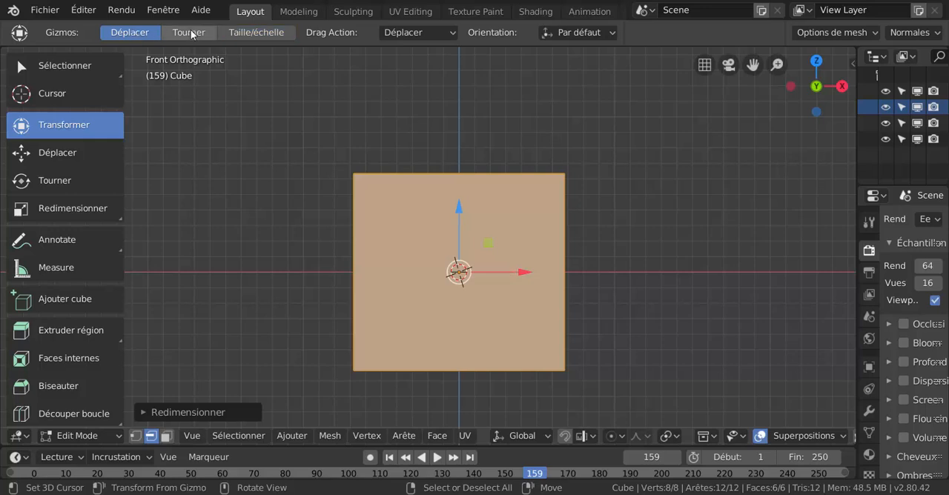
{"action": "left_click", "coordinate": [188, 32], "text": "shift"}
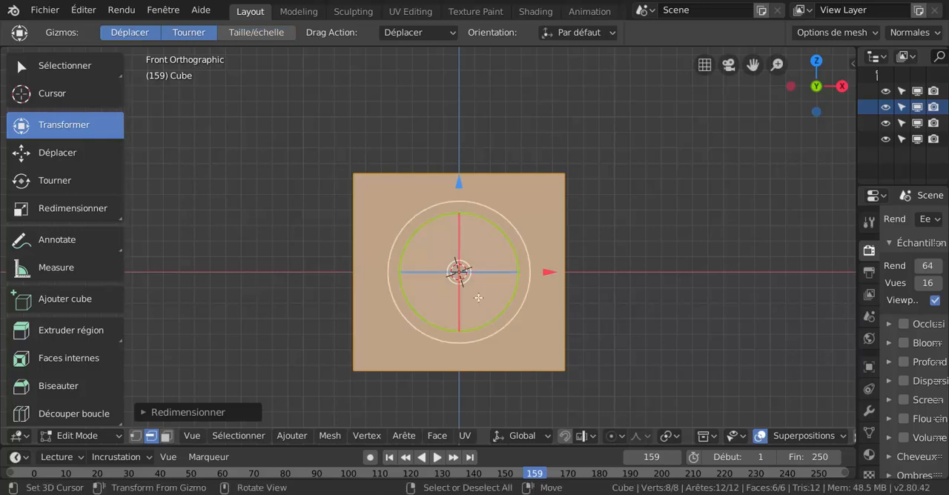
{"action": "scroll", "coordinate": [700, 324], "scroll_direction": "up", "scroll_amount": 1}
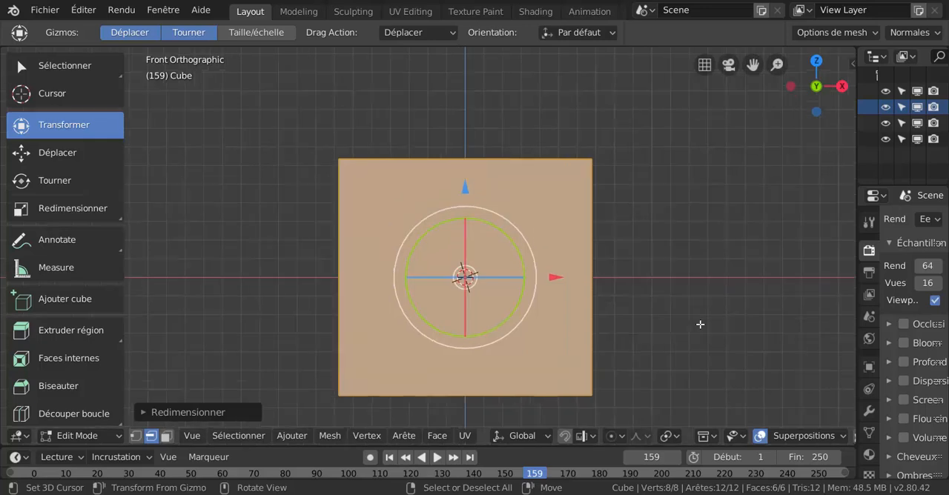
{"action": "middle_click_drag", "start_coordinate": [290, 276], "coordinate": [245, 281], "text": "shift"}
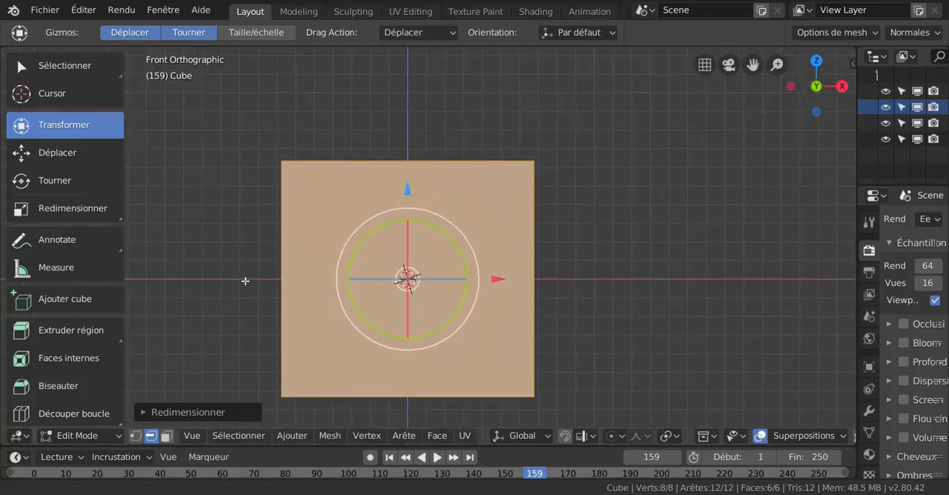
{"action": "left_click", "coordinate": [187, 33]}
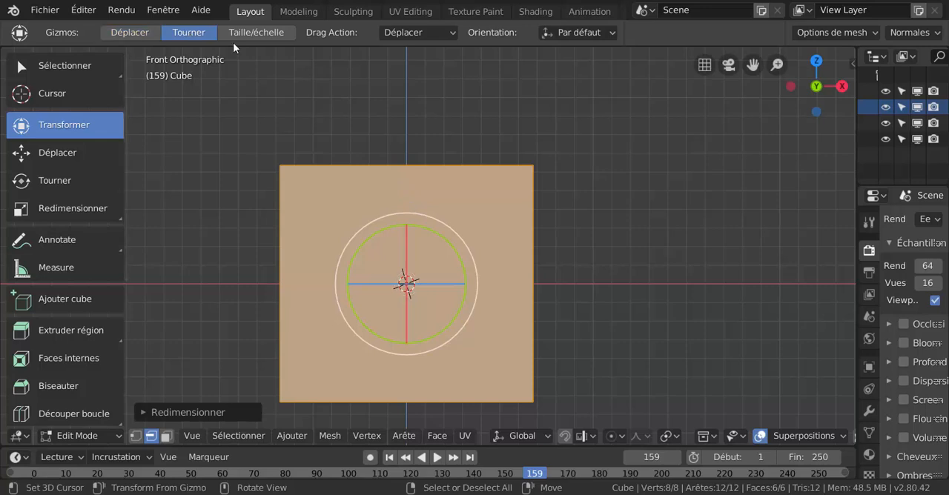
Enable the Scale gizmo alongside Rotate, try rotating the whole mesh about Z, and undo the rotation
{"action": "left_click", "coordinate": [256, 32], "text": "shift"}
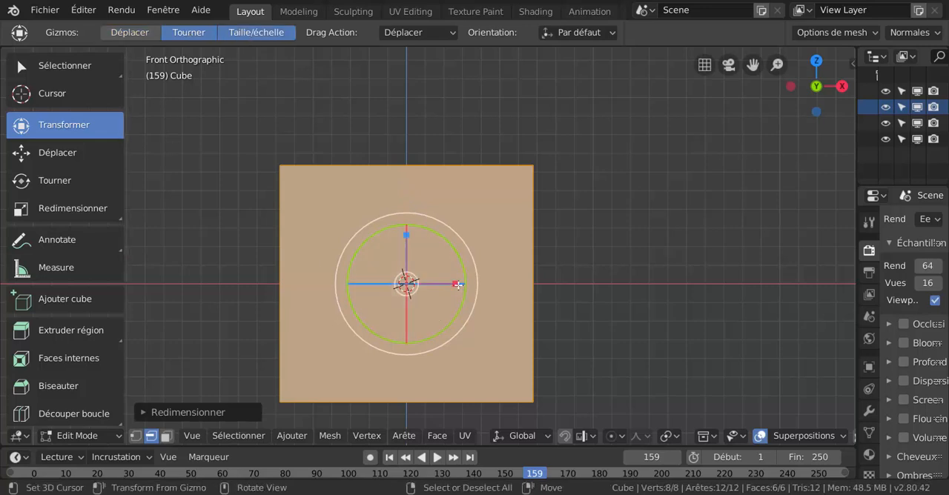
{"action": "left_click_drag", "start_coordinate": [453, 285], "coordinate": [517, 231]}
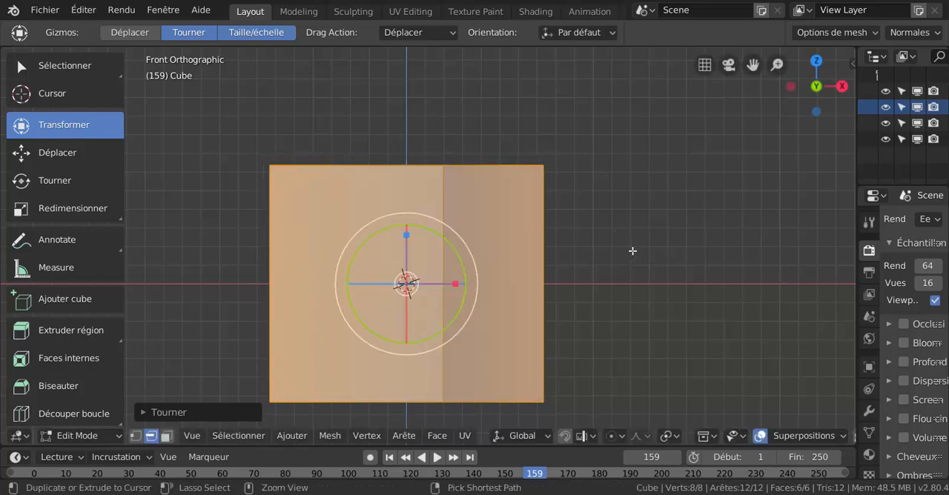
{"action": "key", "text": "ctrl+z"}
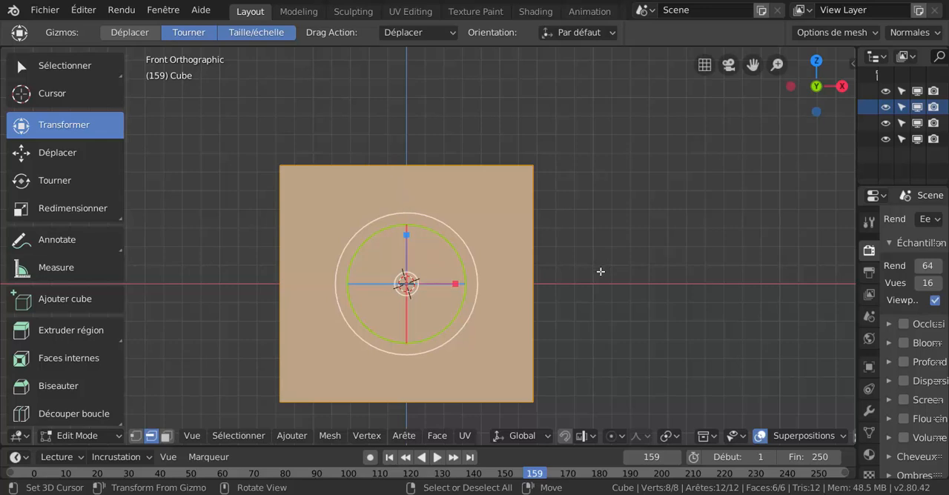
View the box in perspective and enable the edge length (Longueurs d'arête) measurement overlay
{"action": "left_click", "coordinate": [807, 437]}
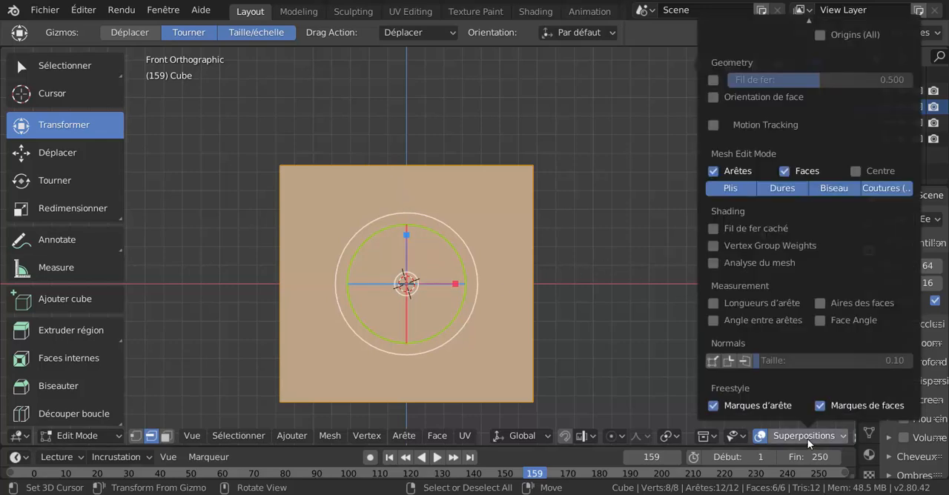
{"action": "middle_click_drag", "start_coordinate": [642, 235], "coordinate": [600, 300]}
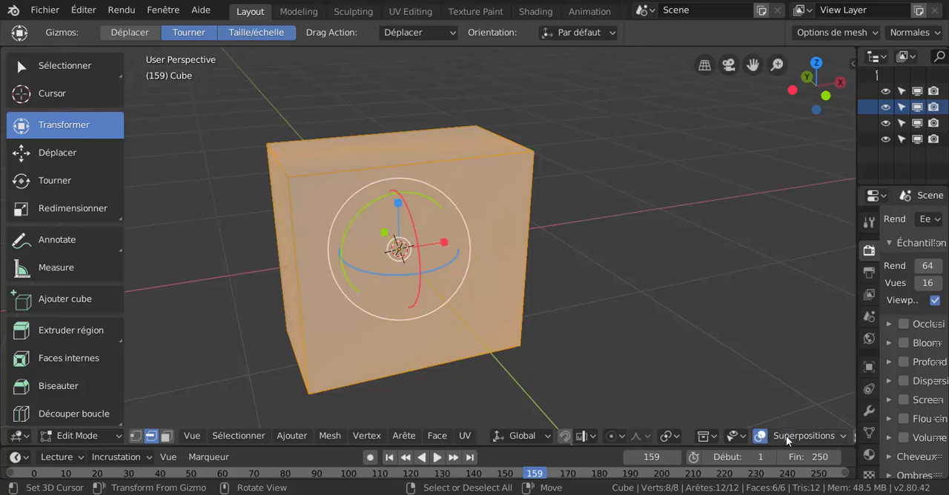
{"action": "left_click", "coordinate": [787, 435]}
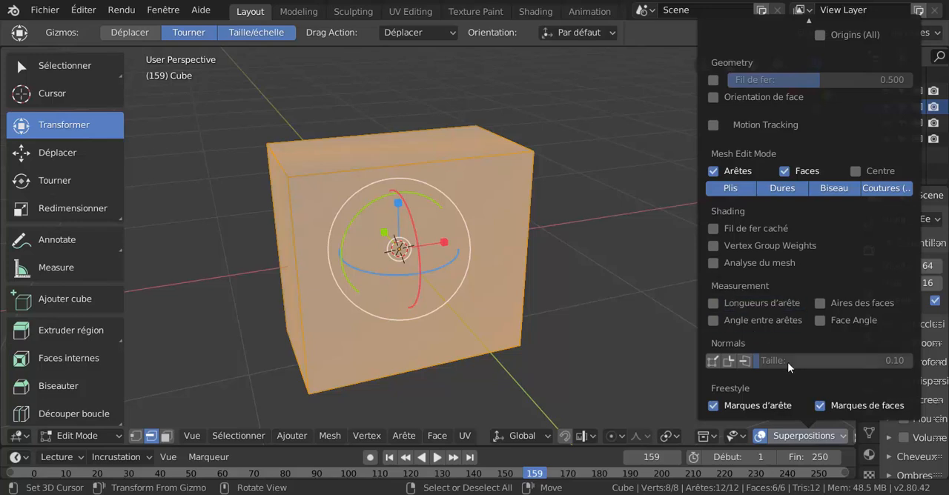
{"action": "left_click", "coordinate": [713, 302]}
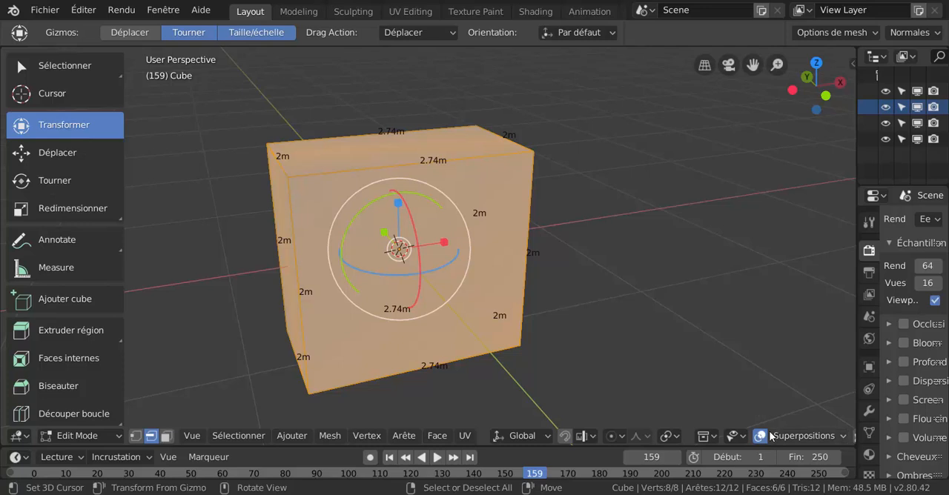
Try the edge angle (Angle entre arêtes) measurement overlay on the box, and turn it off again
{"action": "left_click", "coordinate": [799, 436]}
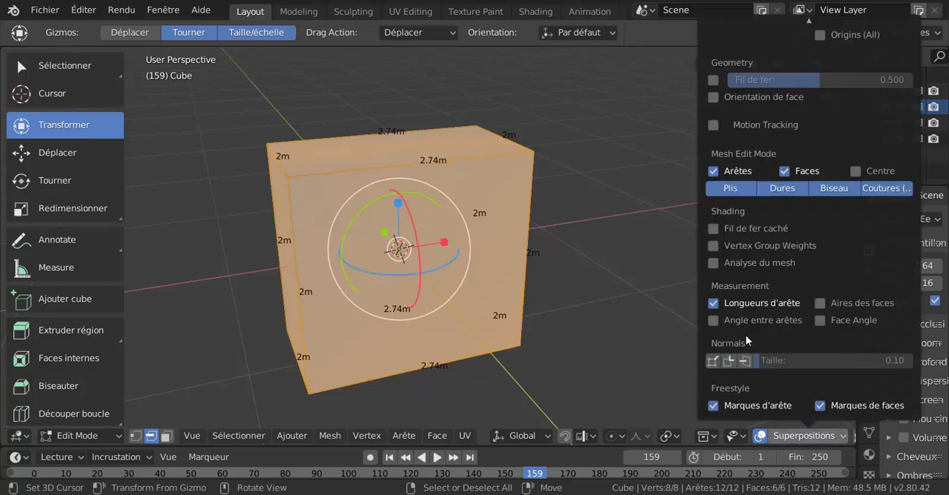
{"action": "left_click", "coordinate": [713, 320]}
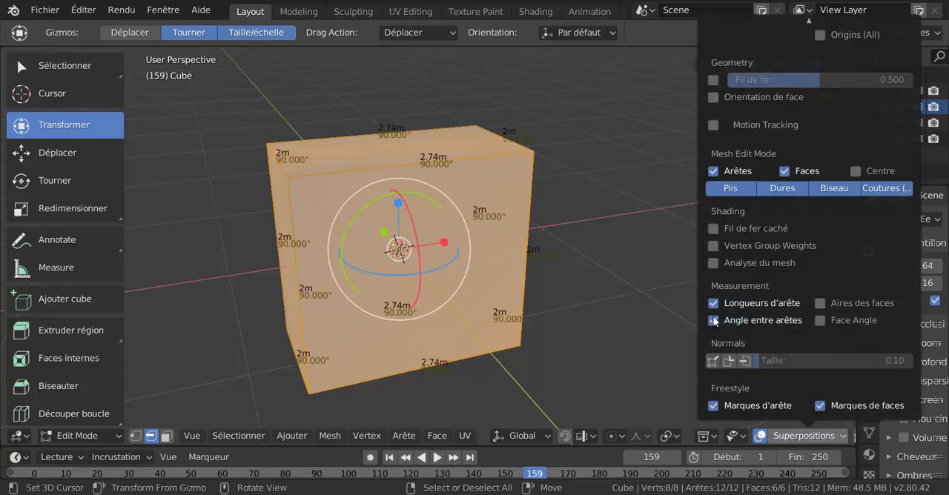
{"action": "left_click", "coordinate": [714, 320]}
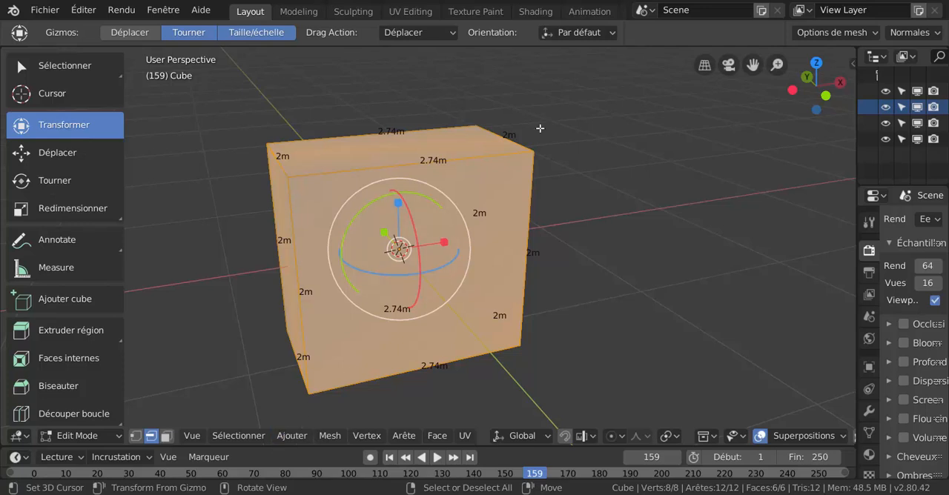
Switch to vertex selection and select only the upper front corner vertex at the box's positive X end
{"action": "left_click", "coordinate": [135, 436]}
{"action": "left_click_drag", "start_coordinate": [531, 154], "coordinate": [747, 170]}
{"action": "right_click", "coordinate": [747, 170]}
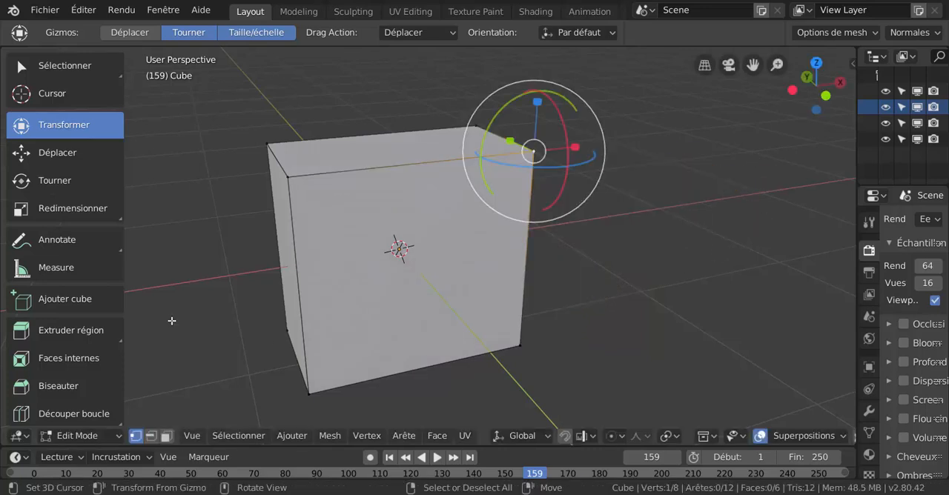
Show the 3D view's sidebar, find the MeasureIt Tools among its pages, and widen the sidebar
{"action": "key", "text": "n"}
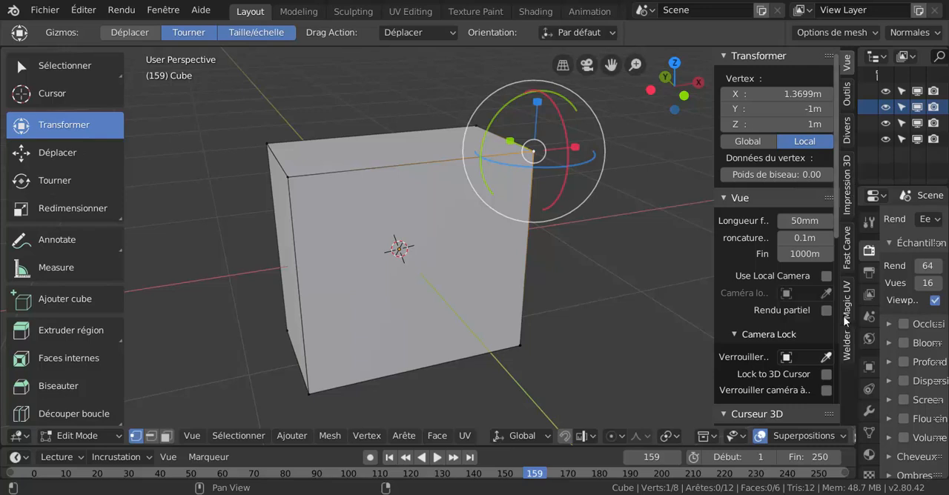
{"action": "left_click", "coordinate": [847, 95]}
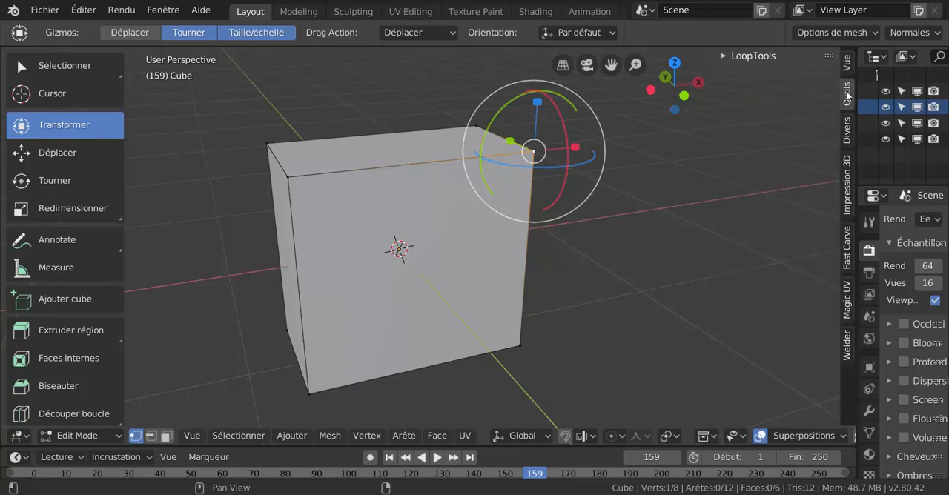
{"action": "scroll", "coordinate": [847, 99], "scroll_direction": "up", "scroll_amount": 1}
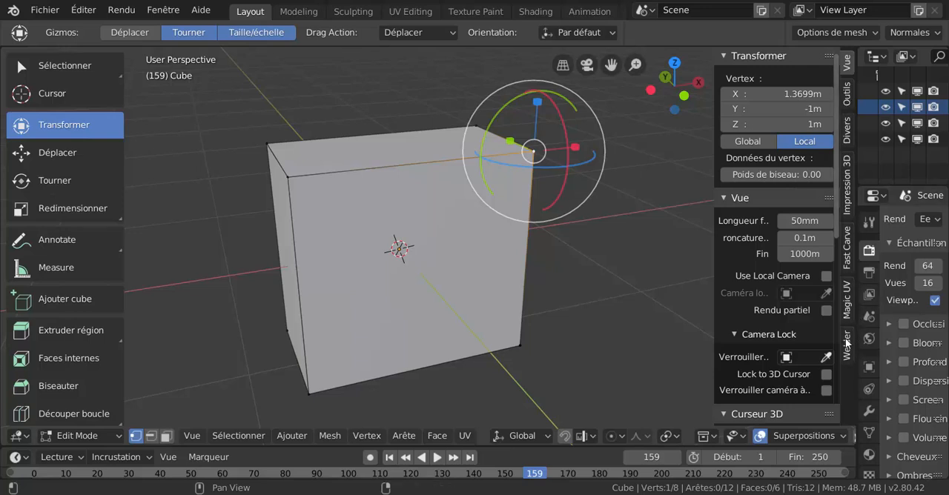
{"action": "left_click", "coordinate": [847, 128]}
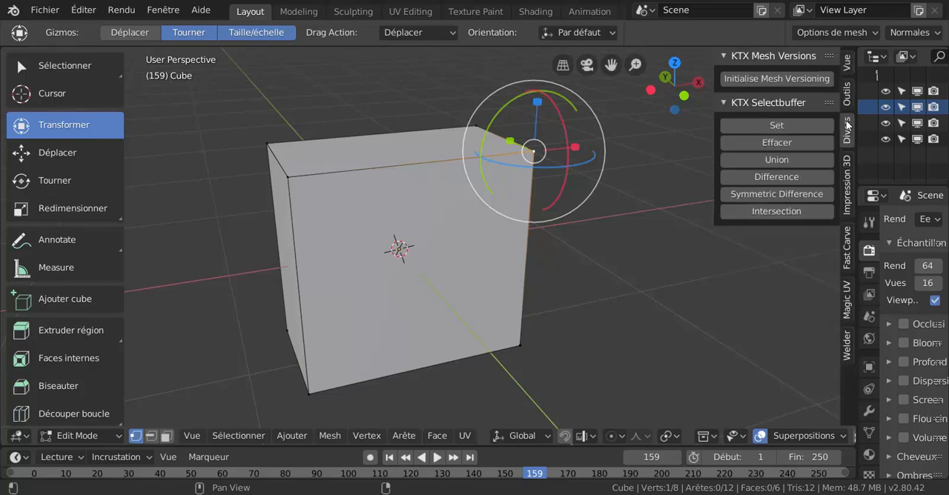
{"action": "left_click", "coordinate": [847, 101]}
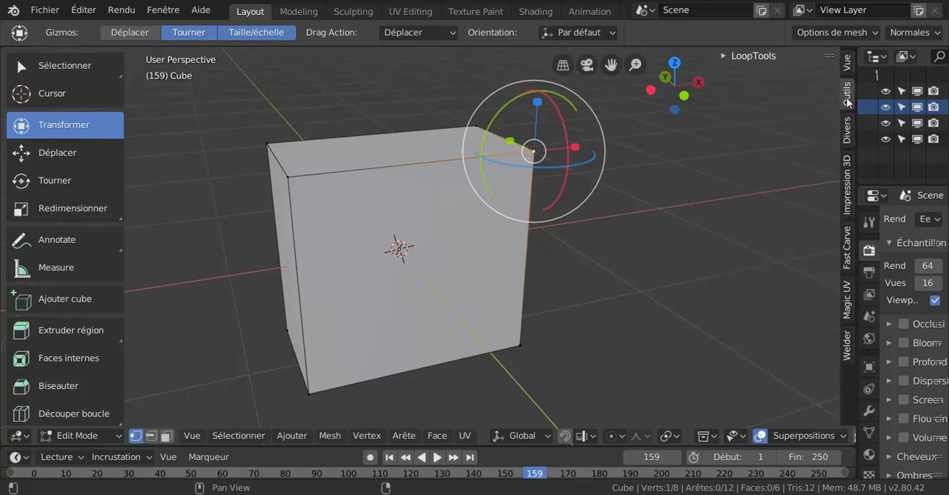
{"action": "left_click", "coordinate": [848, 66]}
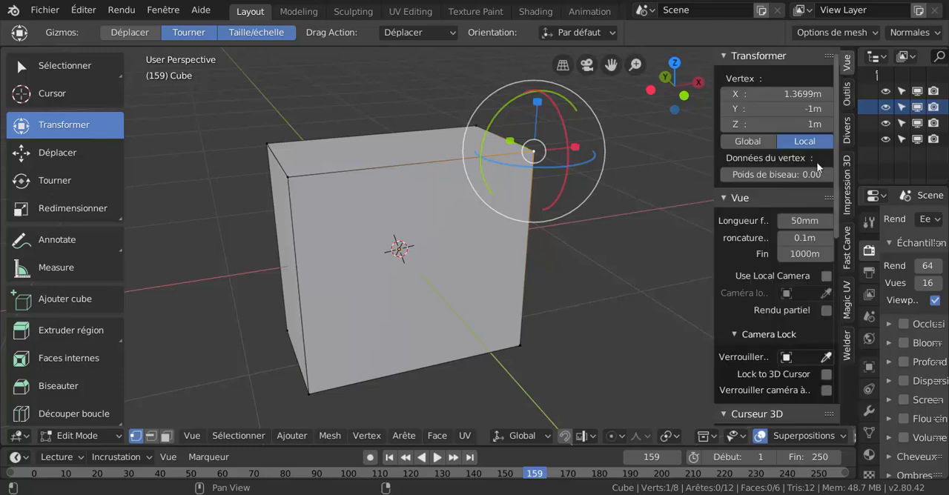
{"action": "scroll", "coordinate": [796, 308], "scroll_direction": "down", "scroll_amount": 5}
{"action": "scroll", "coordinate": [797, 307], "scroll_direction": "down", "scroll_amount": 6}
{"action": "scroll", "coordinate": [796, 304], "scroll_direction": "up", "scroll_amount": 5}
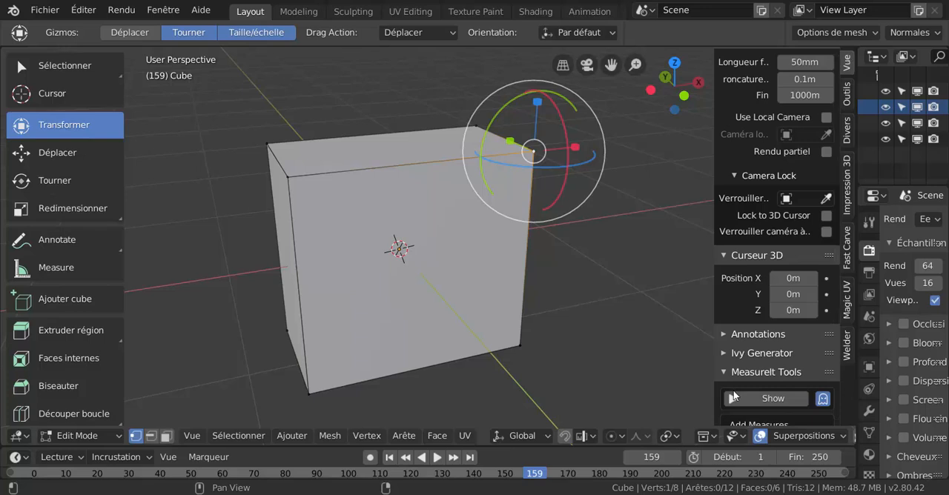
{"action": "scroll", "coordinate": [735, 392], "scroll_direction": "down", "scroll_amount": 5}
{"action": "scroll", "coordinate": [735, 392], "scroll_direction": "down", "scroll_amount": 2}
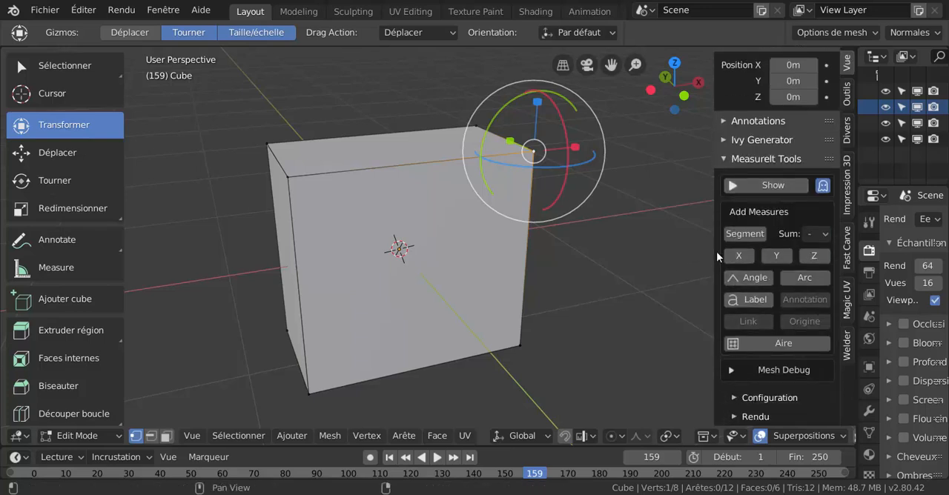
{"action": "left_click_drag", "start_coordinate": [714, 254], "coordinate": [637, 271]}
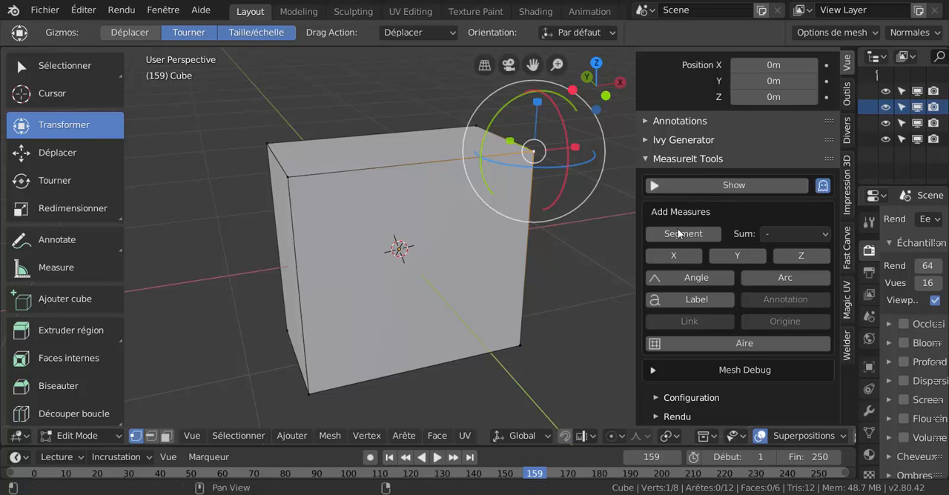
Add the front face's other upper corner and the lower corner beneath it to the selection, and create a visible MeasureIt angle measure
{"action": "left_click", "coordinate": [309, 168]}
{"action": "left_click", "coordinate": [506, 158], "text": "shift"}
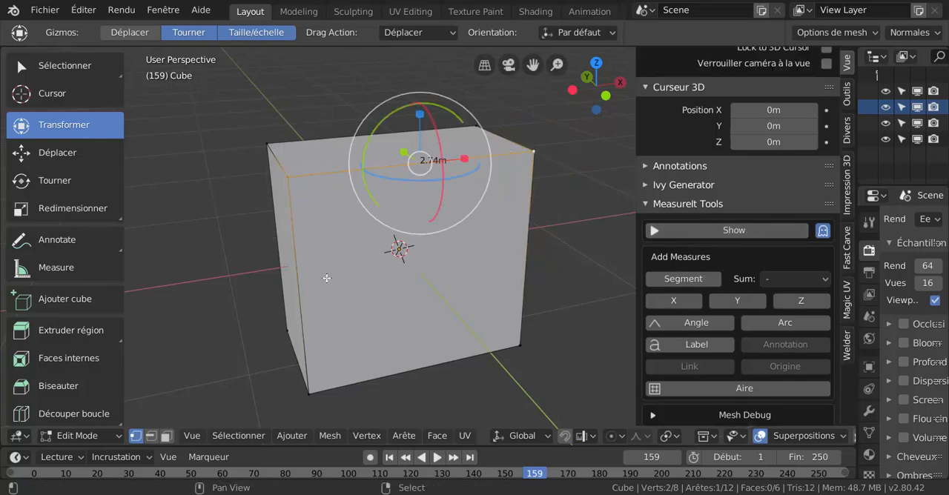
{"action": "left_click", "coordinate": [321, 381], "text": "shift"}
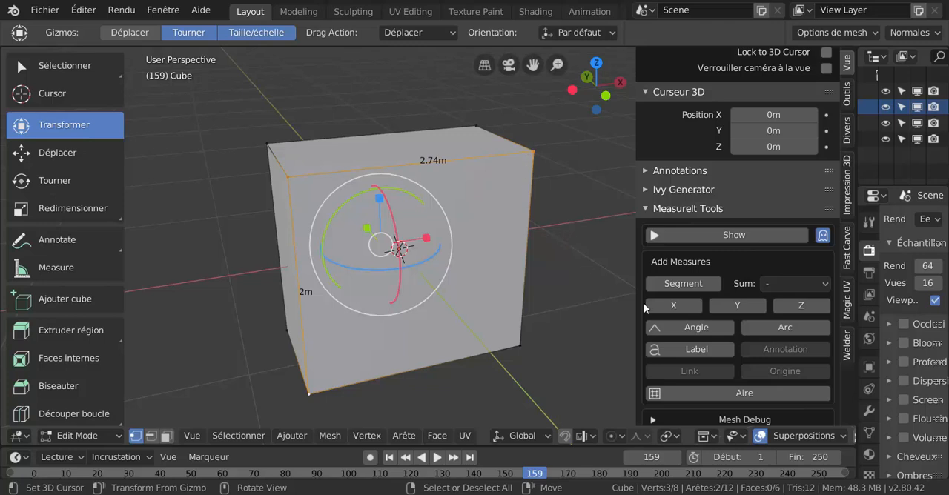
{"action": "scroll", "coordinate": [734, 302], "scroll_direction": "down", "scroll_amount": 3}
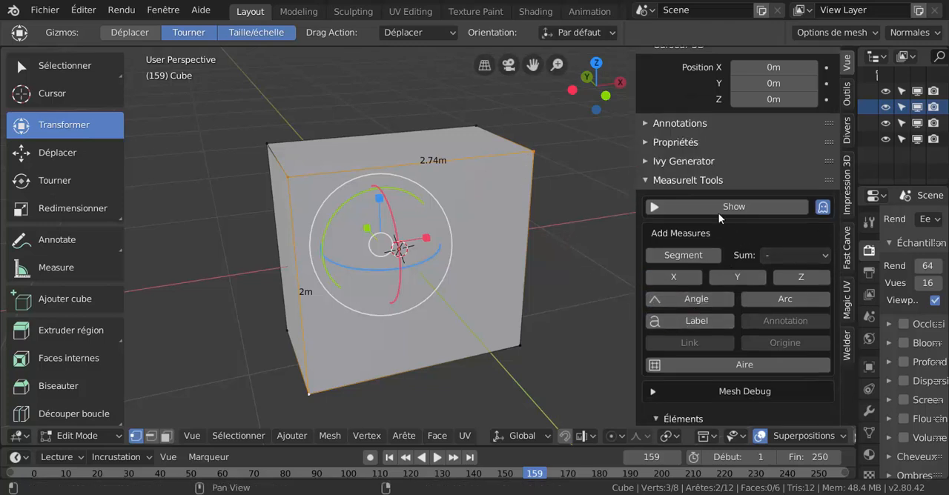
{"action": "left_click", "coordinate": [732, 208]}
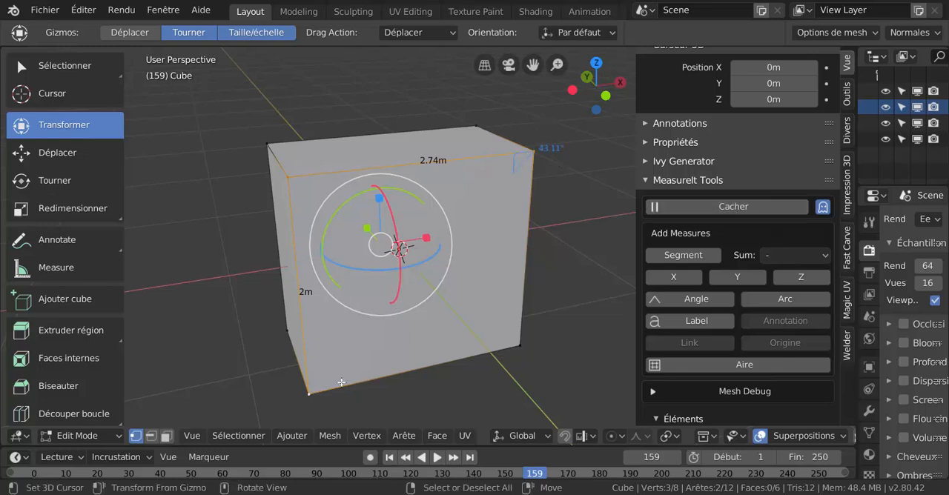
{"action": "middle_click_drag", "start_coordinate": [455, 326], "coordinate": [510, 318]}
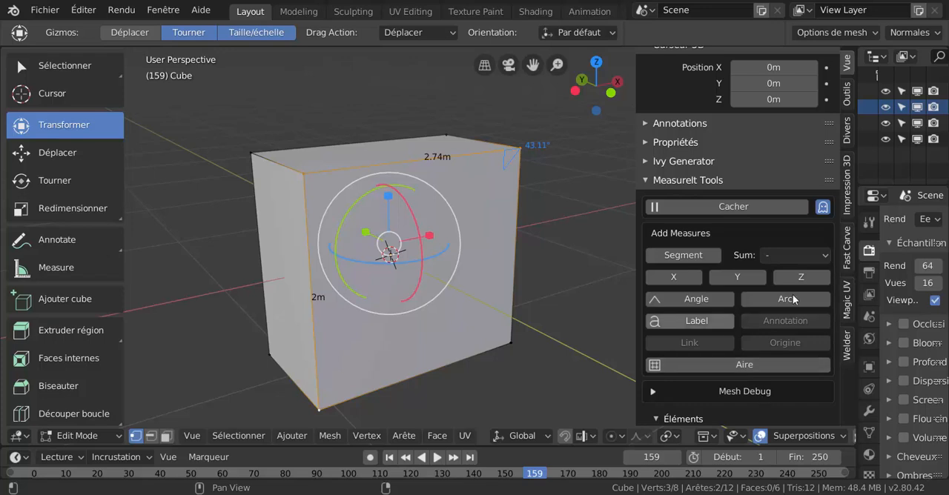
{"action": "scroll", "coordinate": [717, 351], "scroll_direction": "down", "scroll_amount": 8}
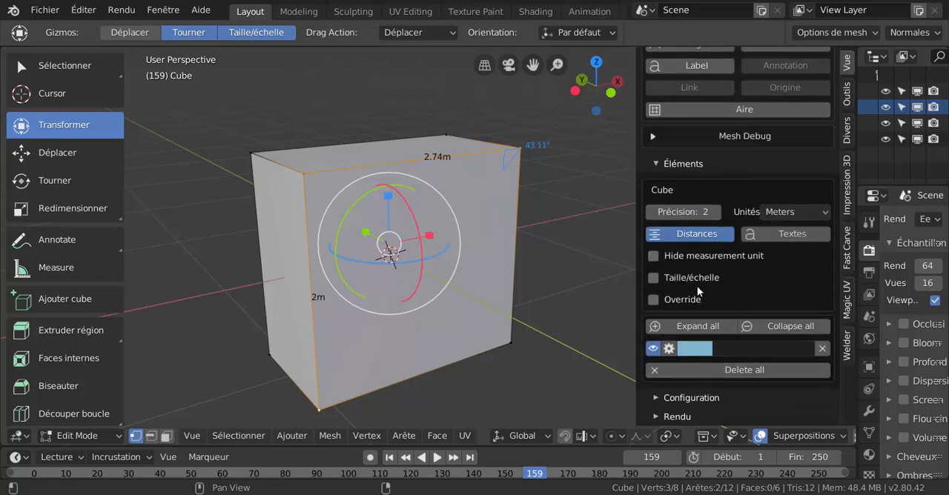
{"action": "scroll", "coordinate": [727, 311], "scroll_direction": "up", "scroll_amount": 5}
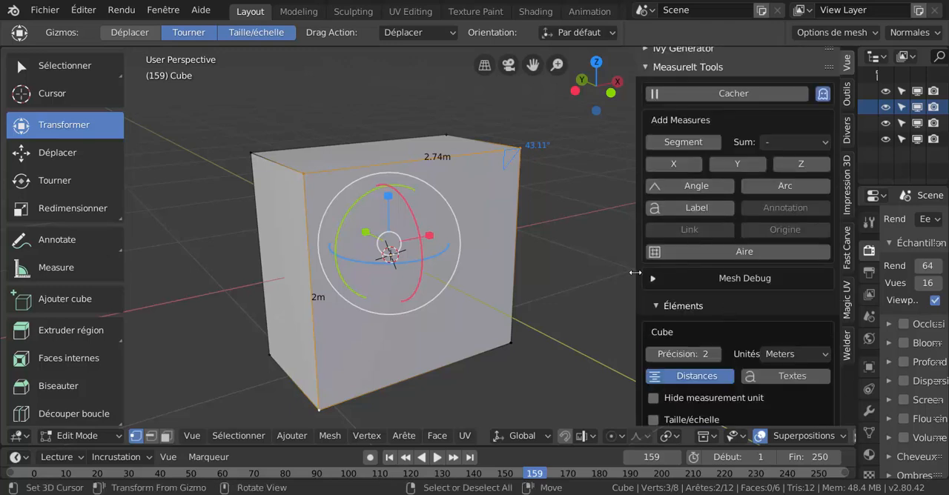
{"action": "left_click_drag", "start_coordinate": [635, 273], "coordinate": [626, 275]}
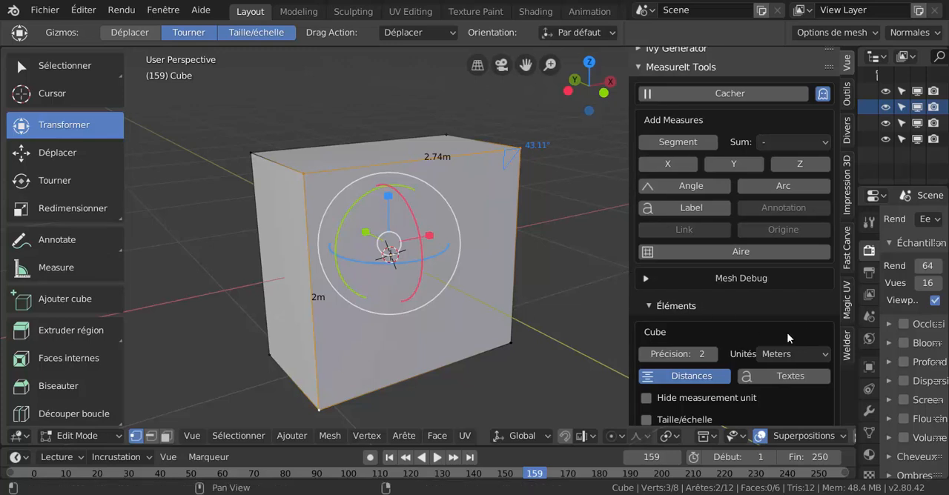
Bring up the Impression 3D tools in the sidebar and widen it slightly to view their options
{"action": "left_click", "coordinate": [845, 213]}
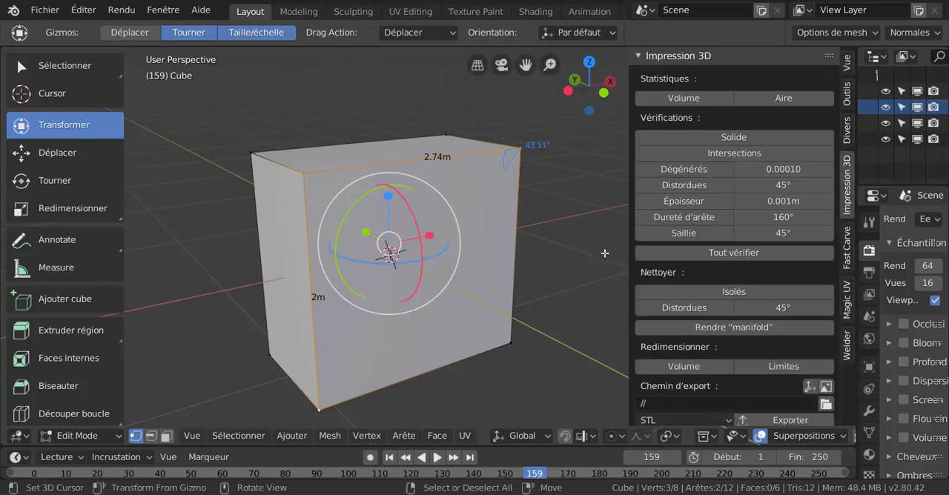
{"action": "scroll", "coordinate": [704, 252], "scroll_direction": "down", "scroll_amount": 1}
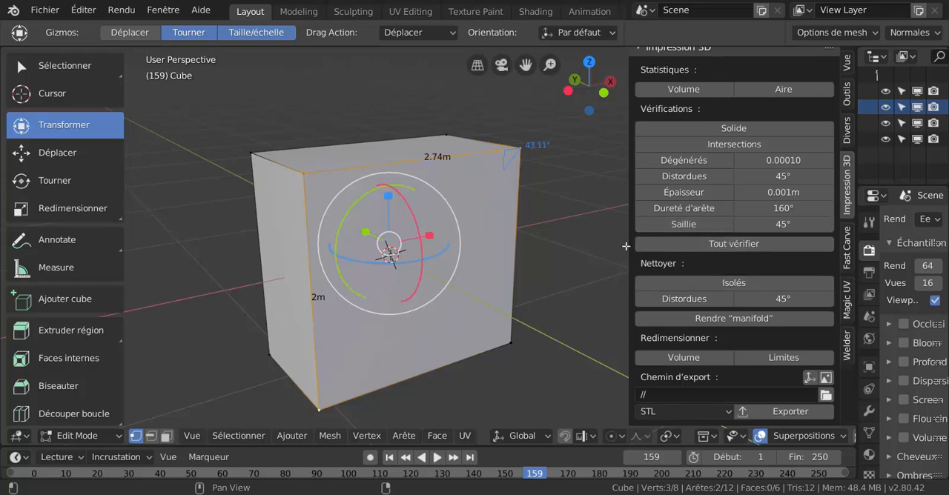
{"action": "left_click_drag", "start_coordinate": [627, 245], "coordinate": [610, 246]}
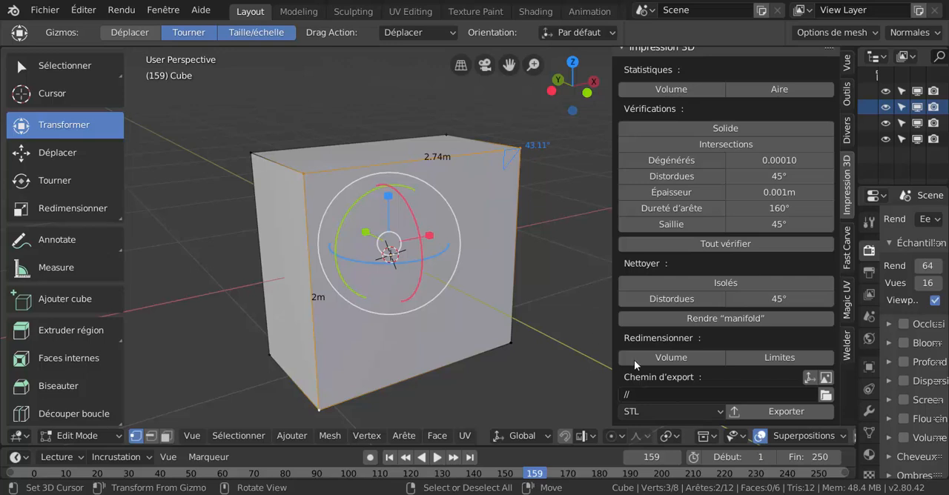
{"action": "scroll", "coordinate": [754, 377], "scroll_direction": "up", "scroll_amount": 1}
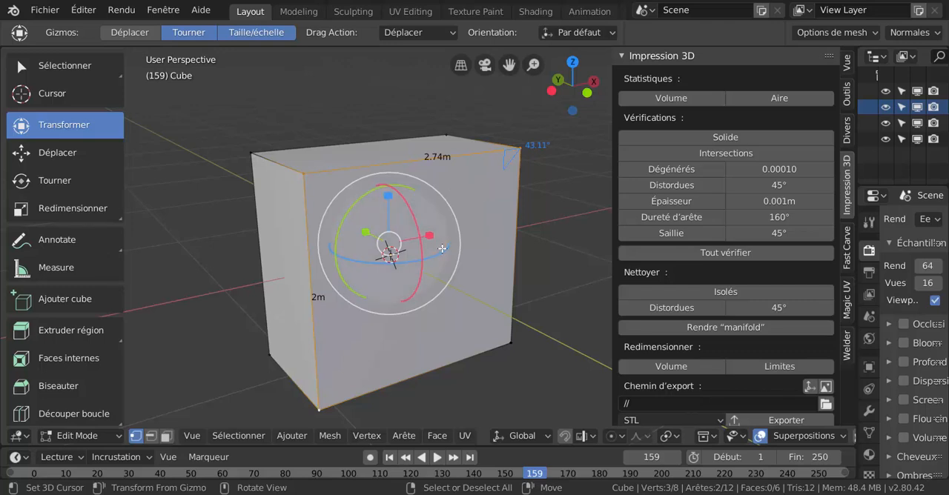
Select the whole mesh, run all the 3D printing checks (Tout vérifier), and examine the output report
{"action": "key", "text": "a"}
{"action": "key", "text": "alt+a"}
{"action": "key", "text": "a"}
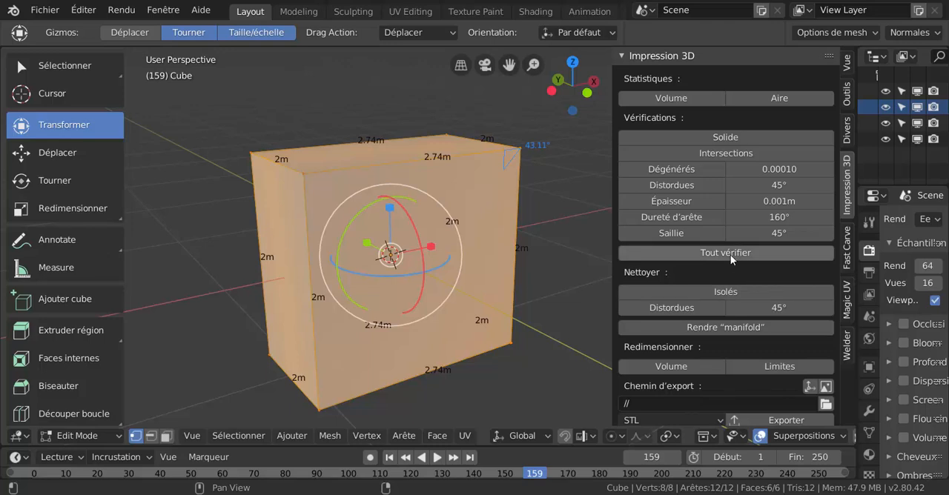
{"action": "left_click", "coordinate": [708, 256]}
{"action": "left_click", "coordinate": [723, 252]}
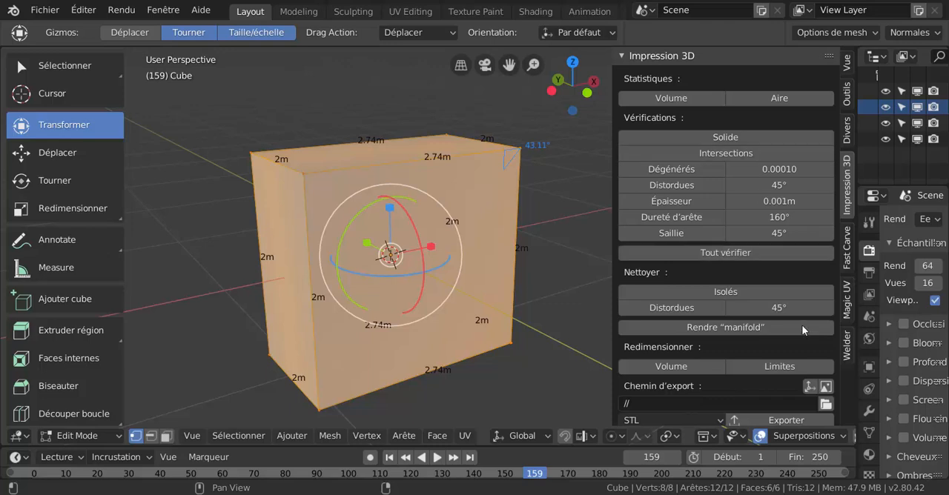
{"action": "scroll", "coordinate": [786, 333], "scroll_direction": "down", "scroll_amount": 5}
{"action": "scroll", "coordinate": [771, 344], "scroll_direction": "down", "scroll_amount": 3}
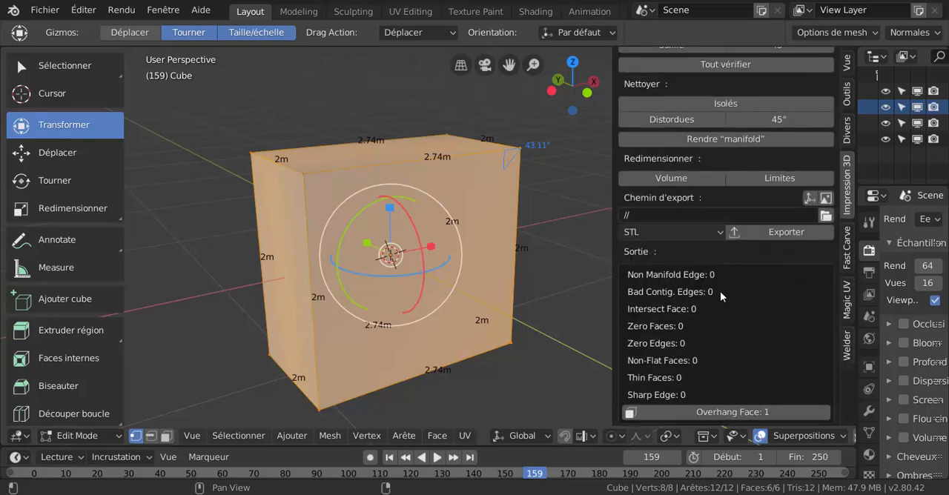
Review the Impression 3D verification, cleanup, resizing and export options together with the output report
{"action": "scroll", "coordinate": [720, 291], "scroll_direction": "up", "scroll_amount": 3}
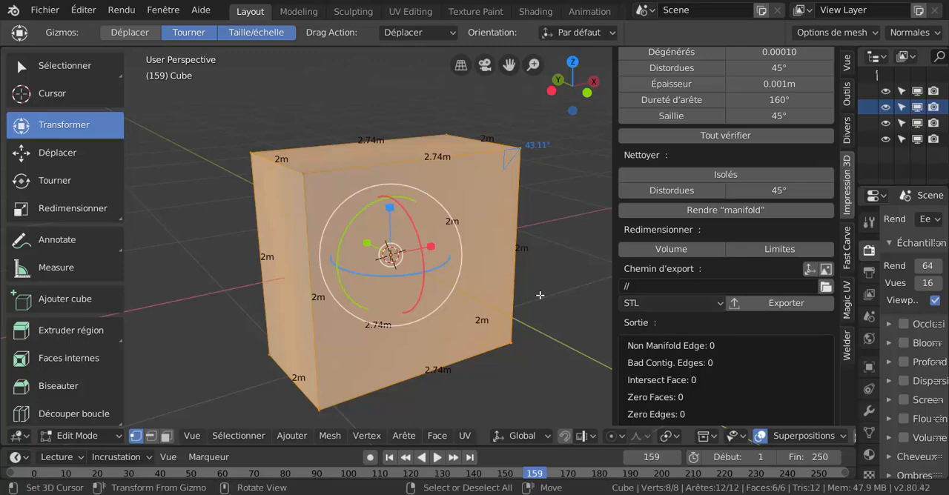
{"action": "scroll", "coordinate": [540, 295], "scroll_direction": "up", "scroll_amount": 5}
{"action": "scroll", "coordinate": [539, 295], "scroll_direction": "down", "scroll_amount": 6}
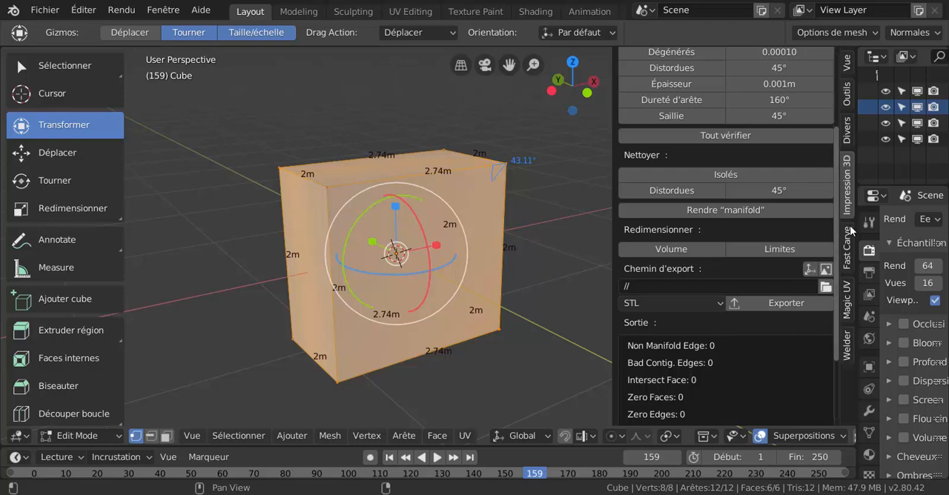
{"action": "scroll", "coordinate": [845, 215], "scroll_direction": "up", "scroll_amount": 4}
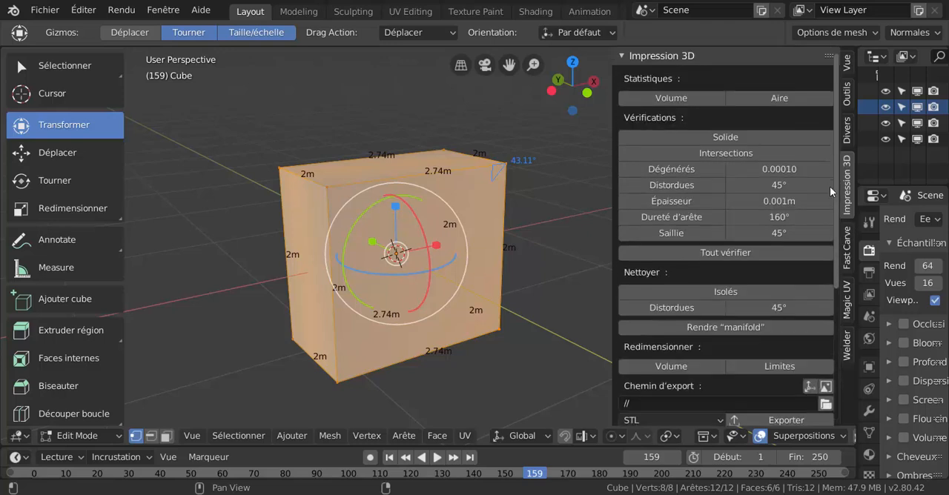
{"action": "scroll", "coordinate": [829, 186], "scroll_direction": "down", "scroll_amount": 3}
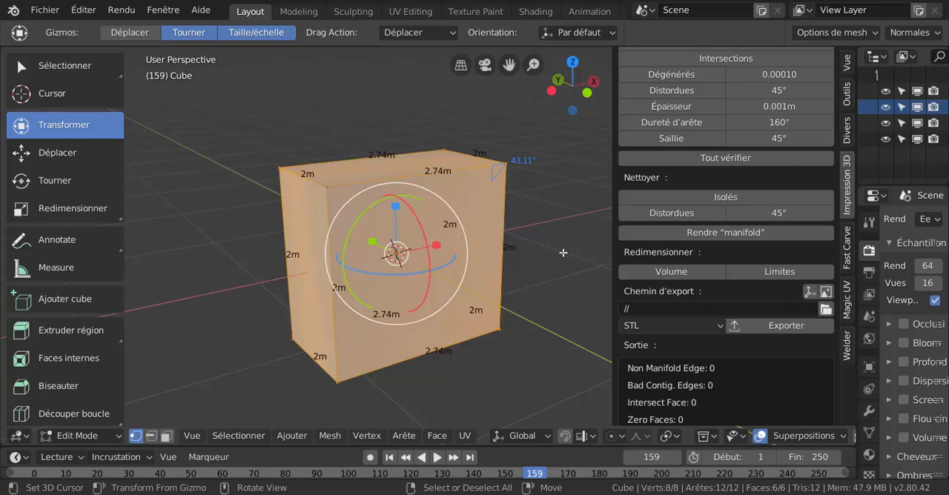
Collapse the 3D view's sidebar completely so the cube has the full width of the viewport
{"action": "left_click_drag", "start_coordinate": [650, 234], "coordinate": [854, 264]}
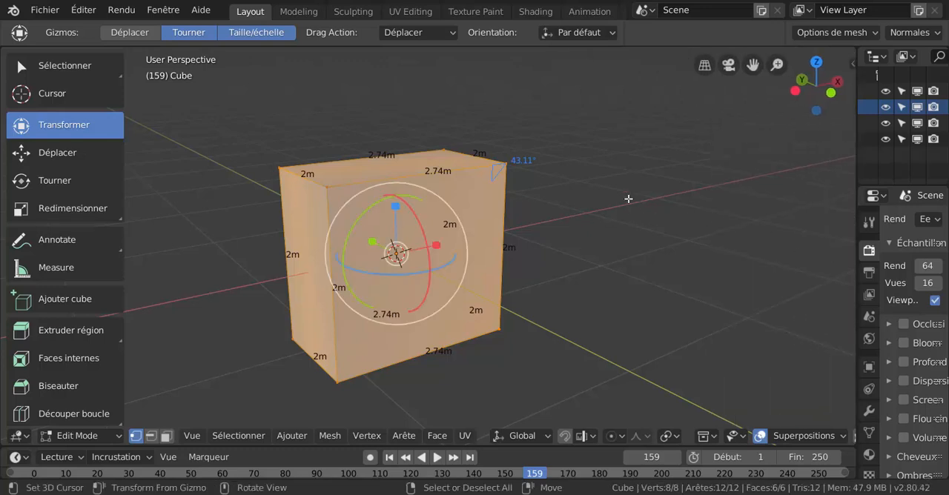
{"action": "middle_click_drag", "start_coordinate": [629, 285], "coordinate": [629, 266]}
{"action": "scroll", "coordinate": [614, 263], "scroll_direction": "up", "scroll_amount": 1}
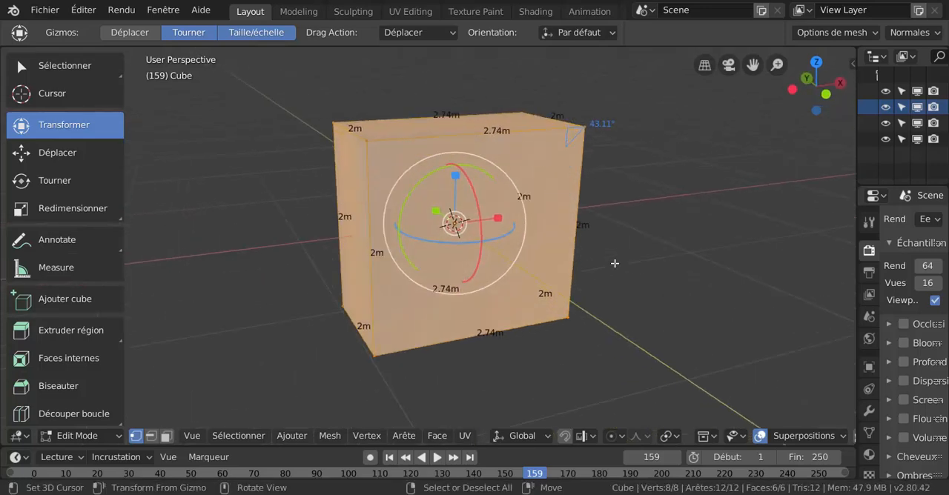